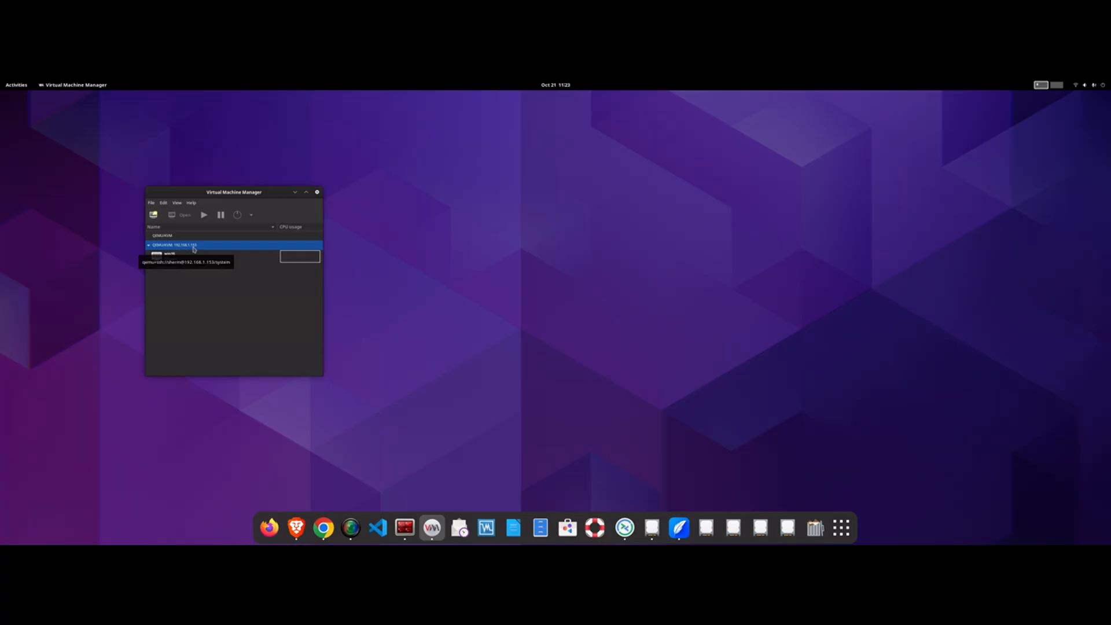
Step: Start a new virtual machine from local install media and choose windows_server_2025.iso as its installation image
left_click(153, 215)
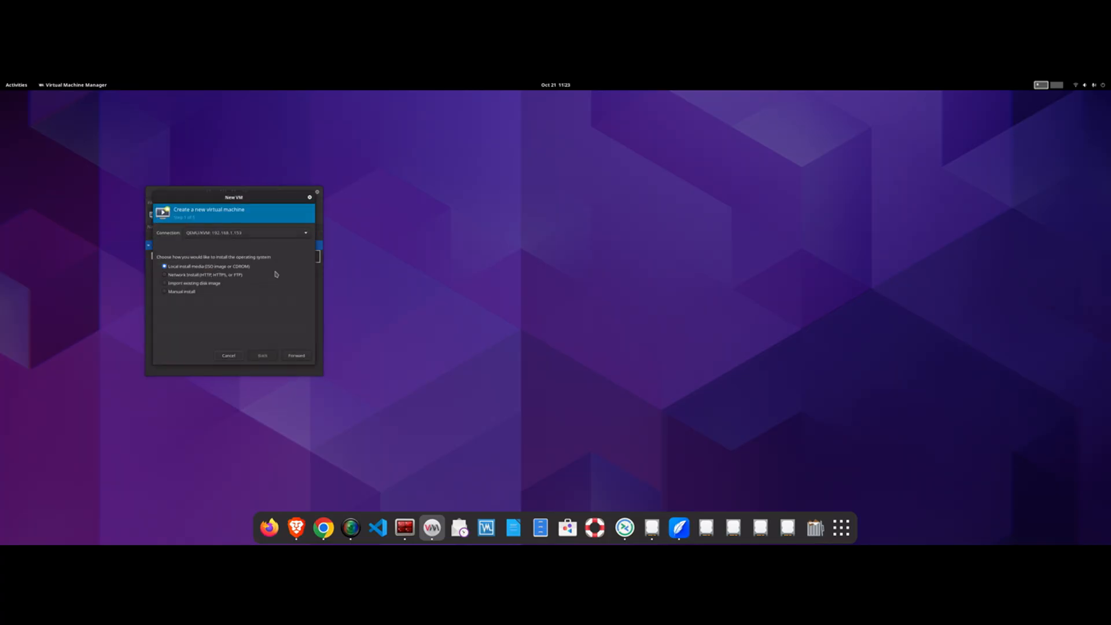
left_click(292, 355)
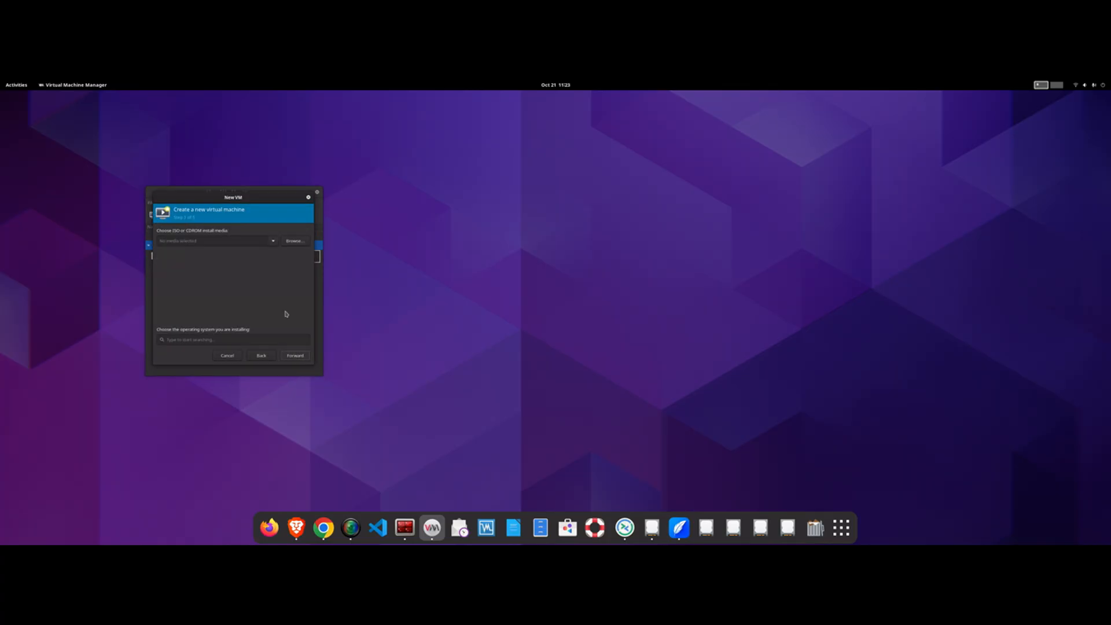
left_click(292, 240)
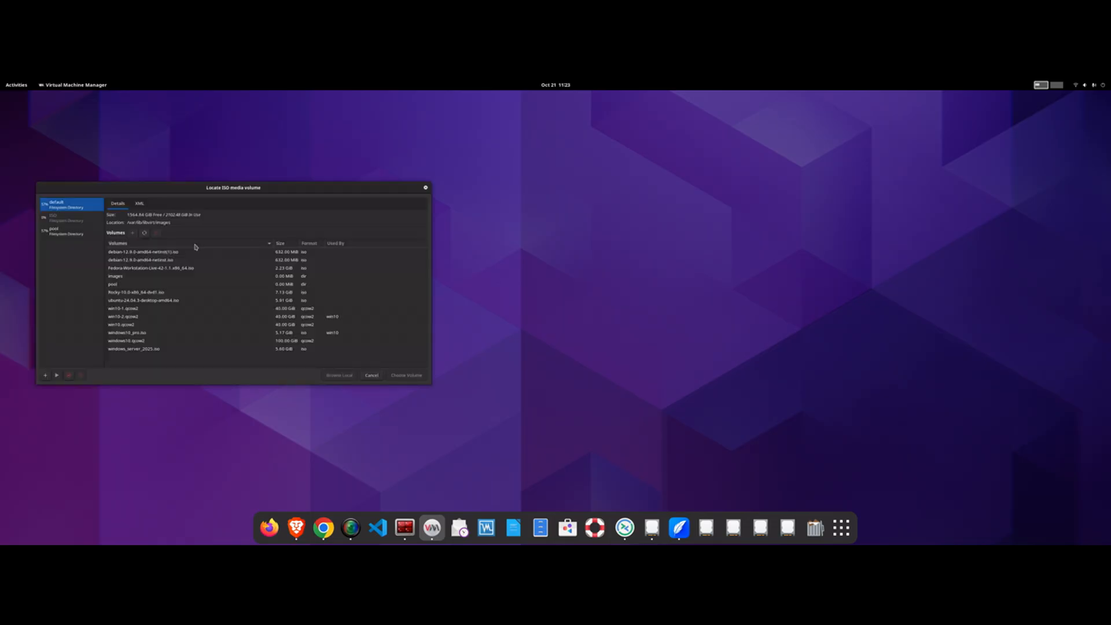
left_click(130, 349)
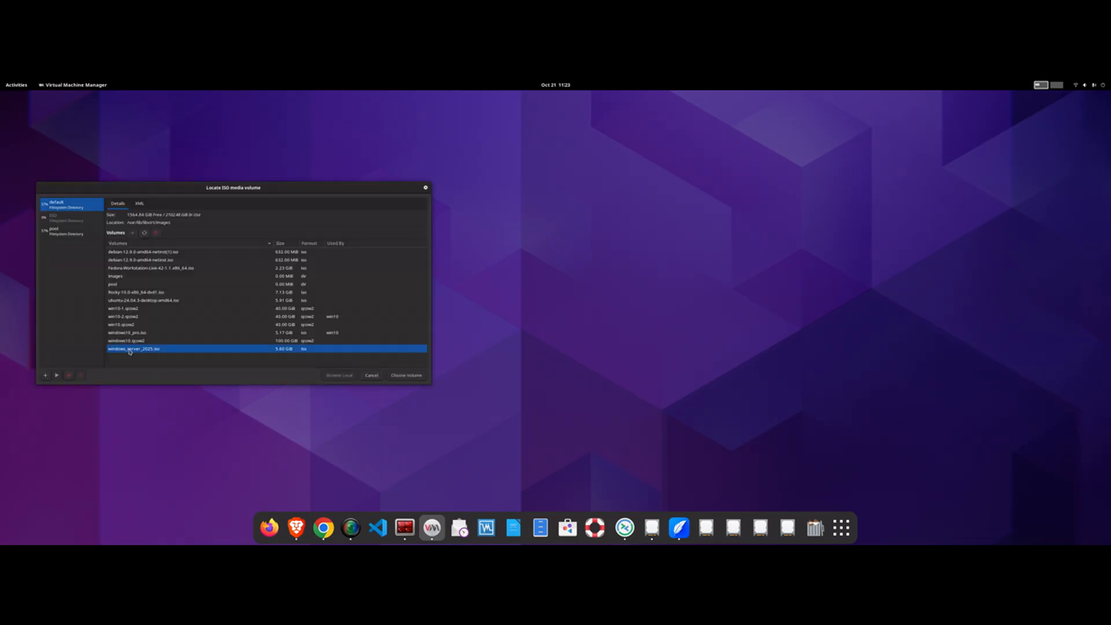
left_click(412, 376)
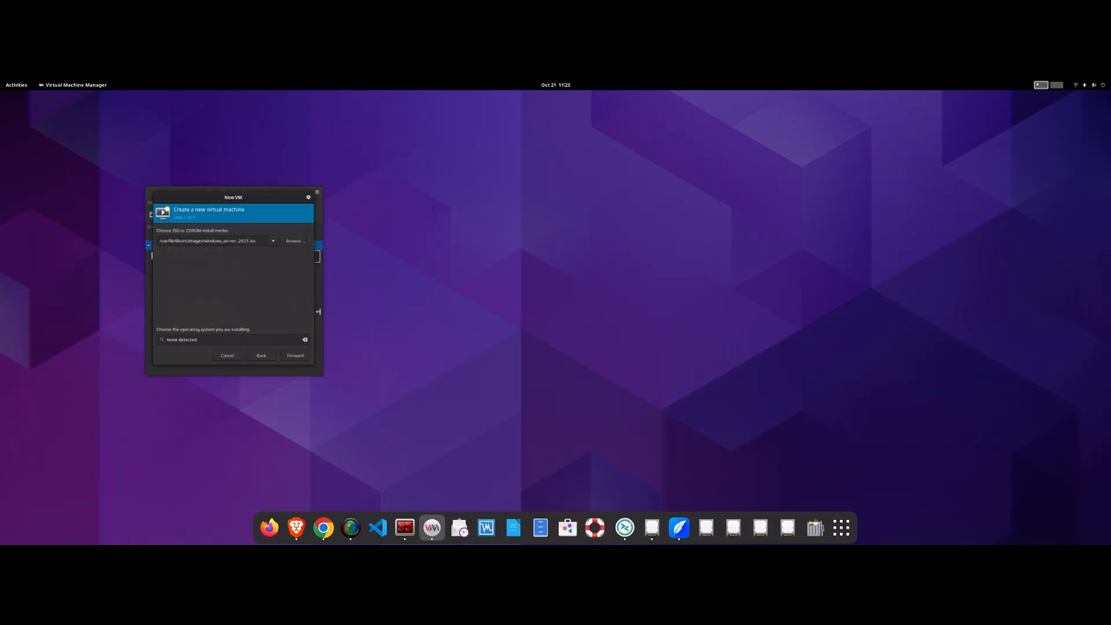
Step: Set the operating system being installed to Microsoft Windows Server 2022 and continue to the memory and CPU settings
triple_click(284, 340)
left_click(305, 339)
type("windows")
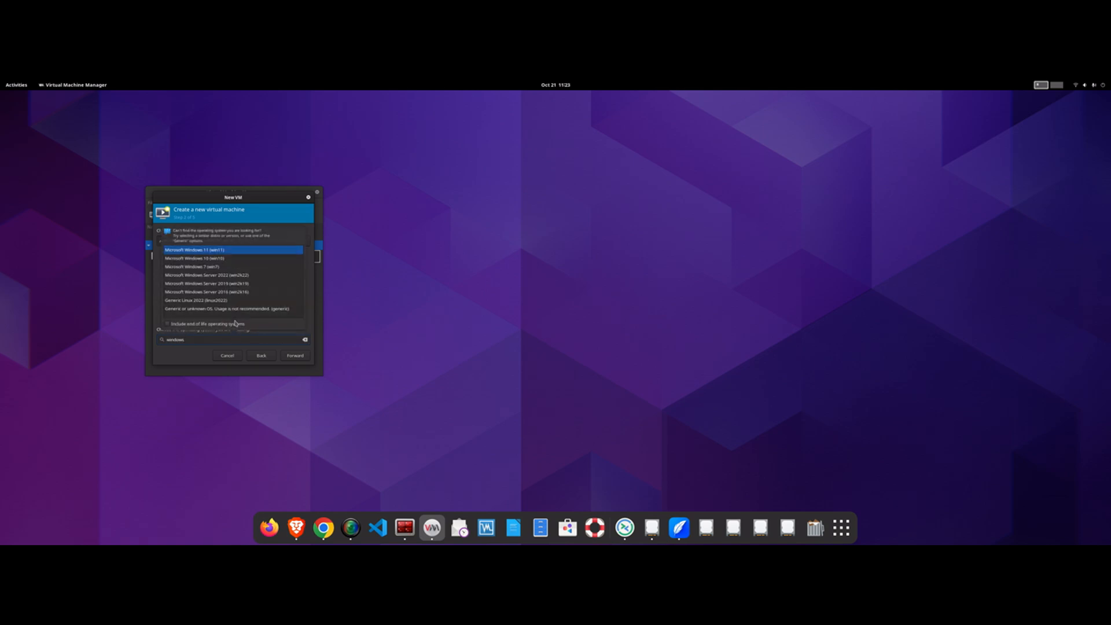
left_click(280, 275)
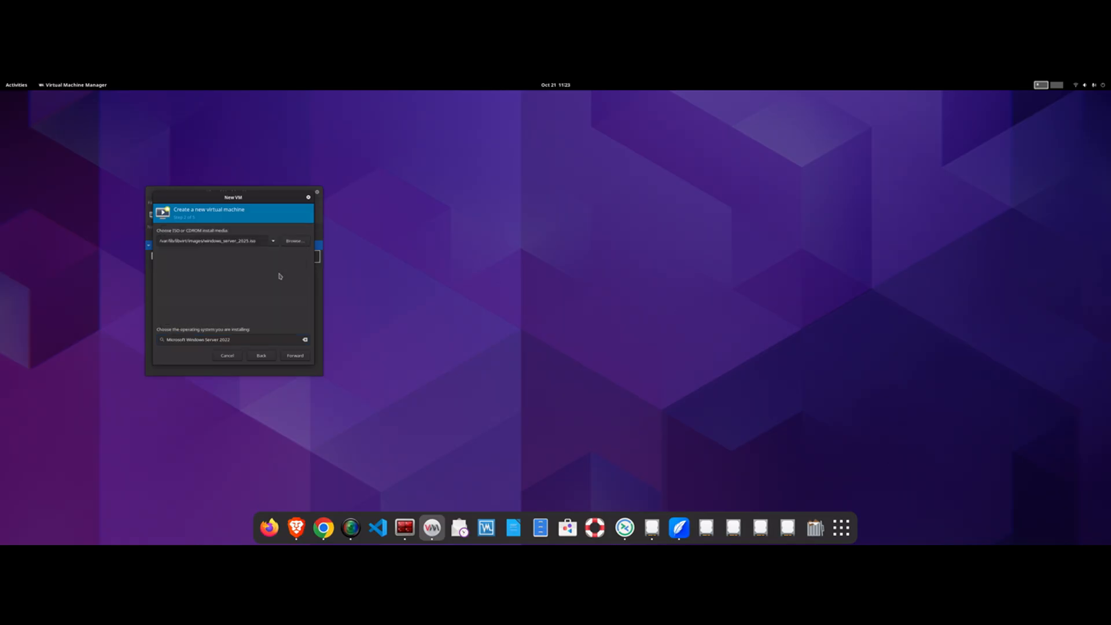
left_click(295, 356)
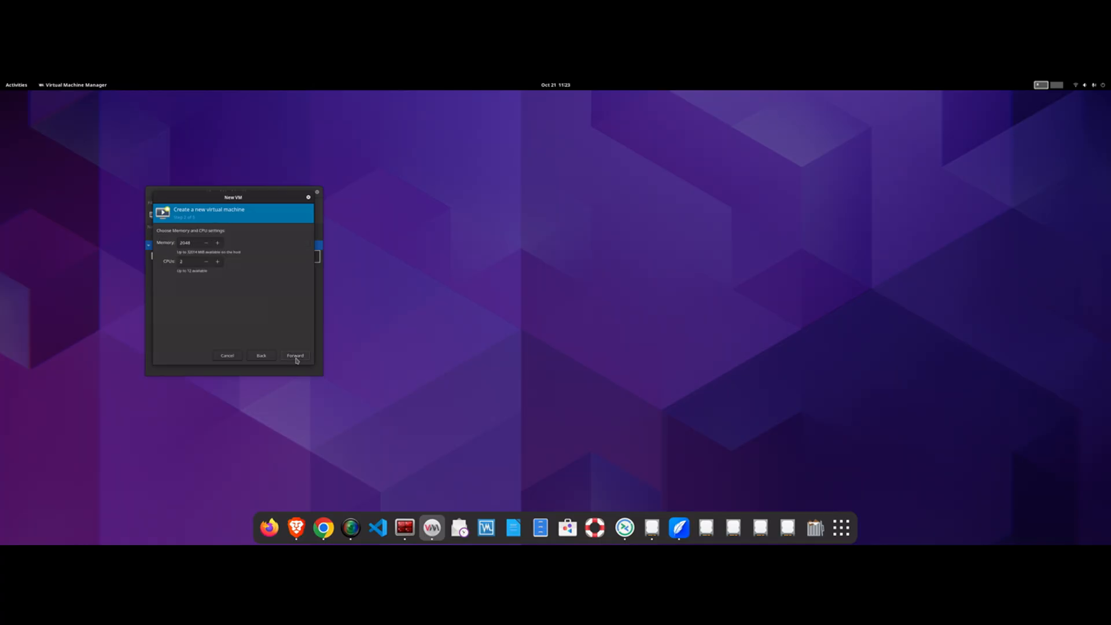
Step: Set the new virtual machine's memory to 4096 MiB and its CPU count to 4
double_click(192, 243)
type("4096")
double_click(217, 261)
Step: Switch to Calculator and multiply 8 by 1024, keeping its window beside the virtual machine wizard
double_click(189, 242)
left_click(840, 527)
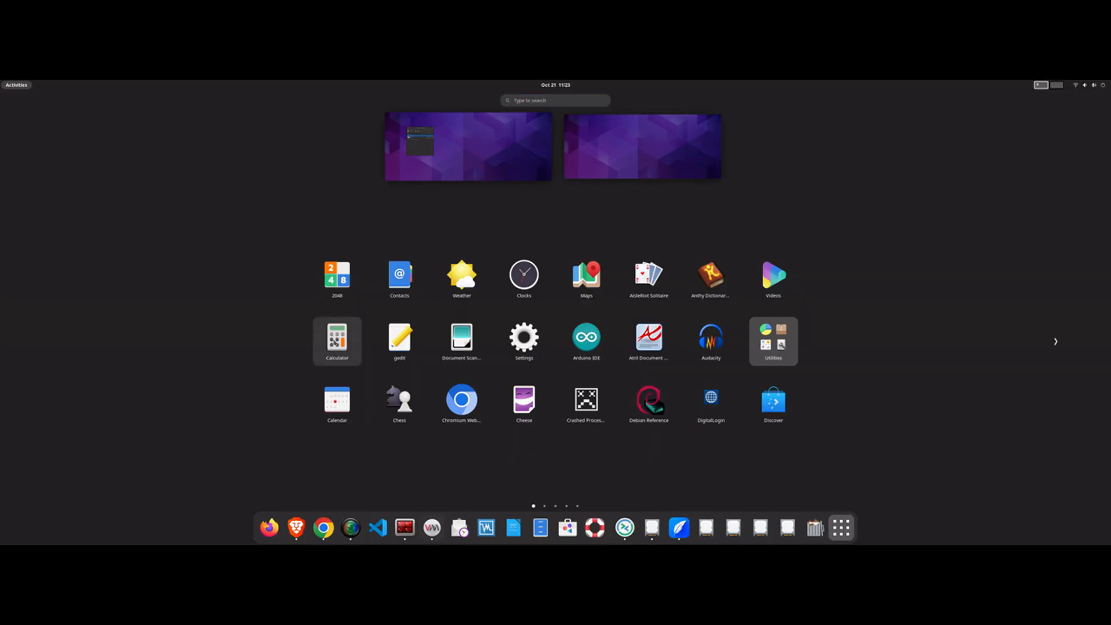
left_click(337, 338)
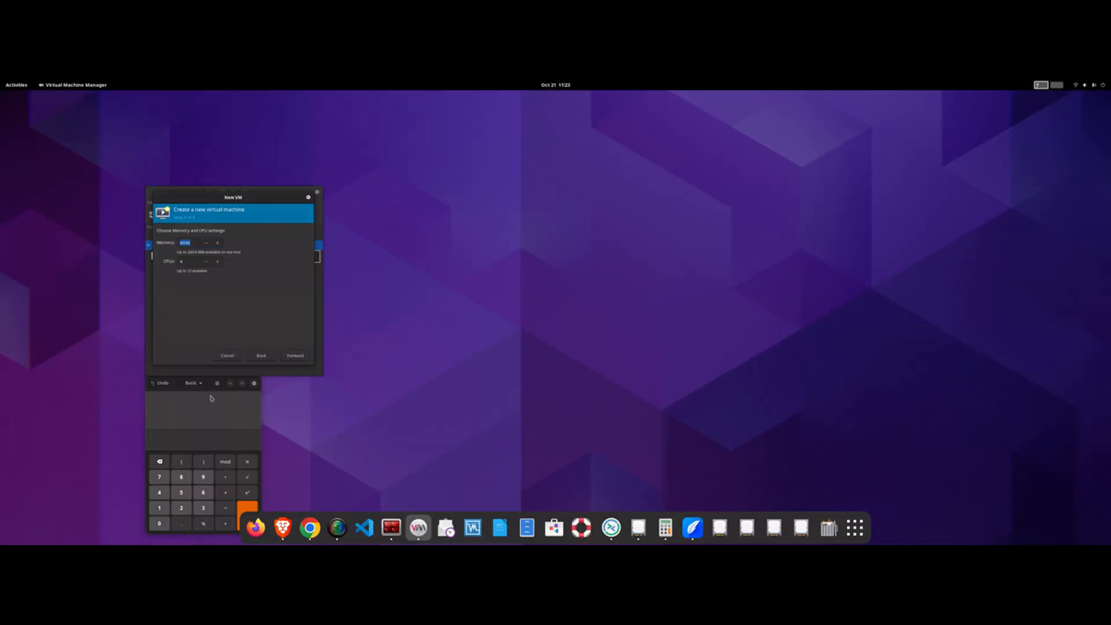
left_click_drag(178, 382, 407, 166)
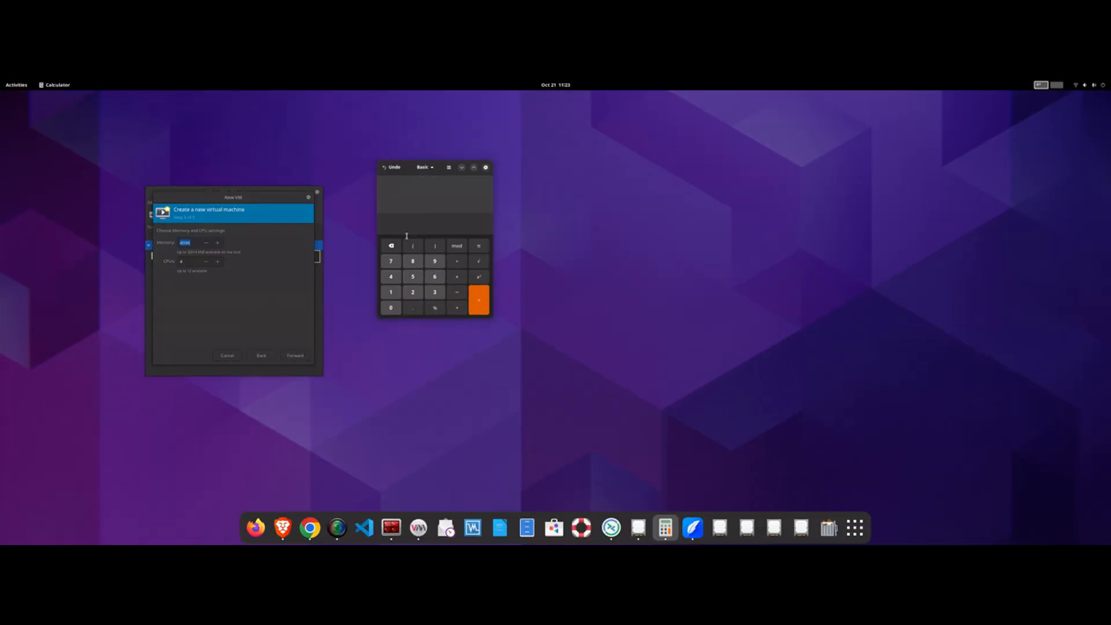
left_click(408, 256)
type("*1024")
key("Return")
left_click_drag(410, 169, 445, 135)
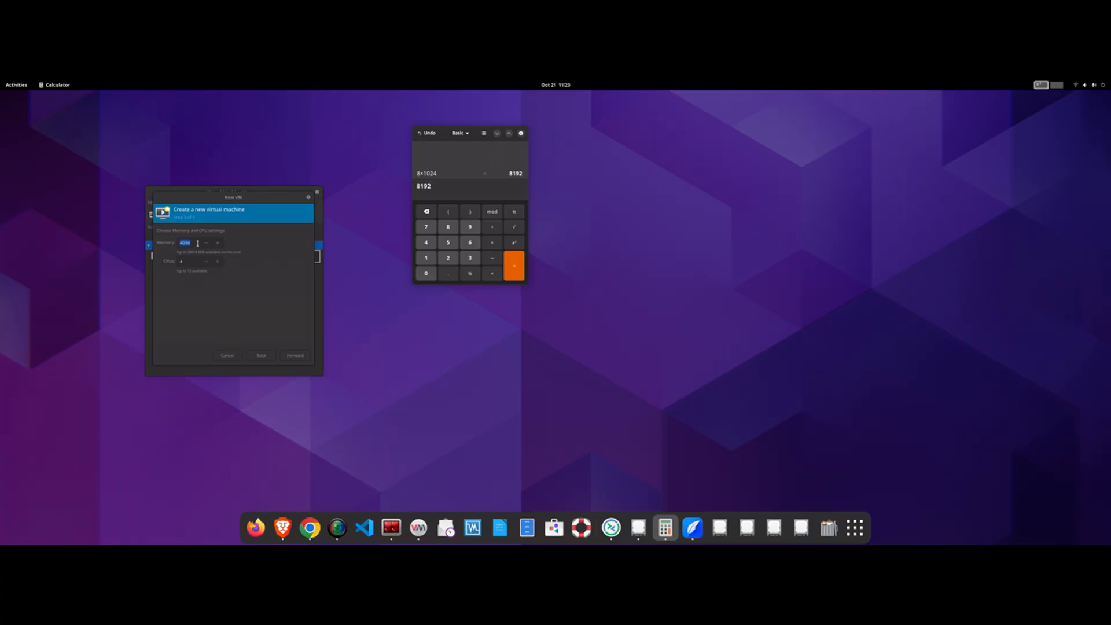
Step: Set the virtual machine's memory to 8192 MiB, close Calculator and continue to the storage settings
left_click(187, 245)
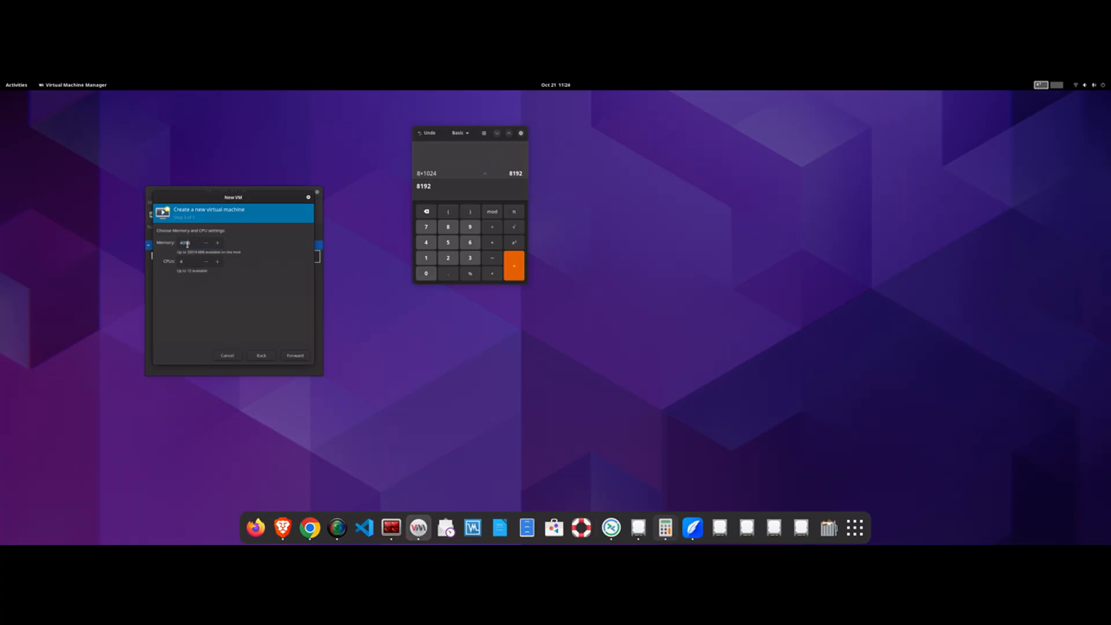
type("8192")
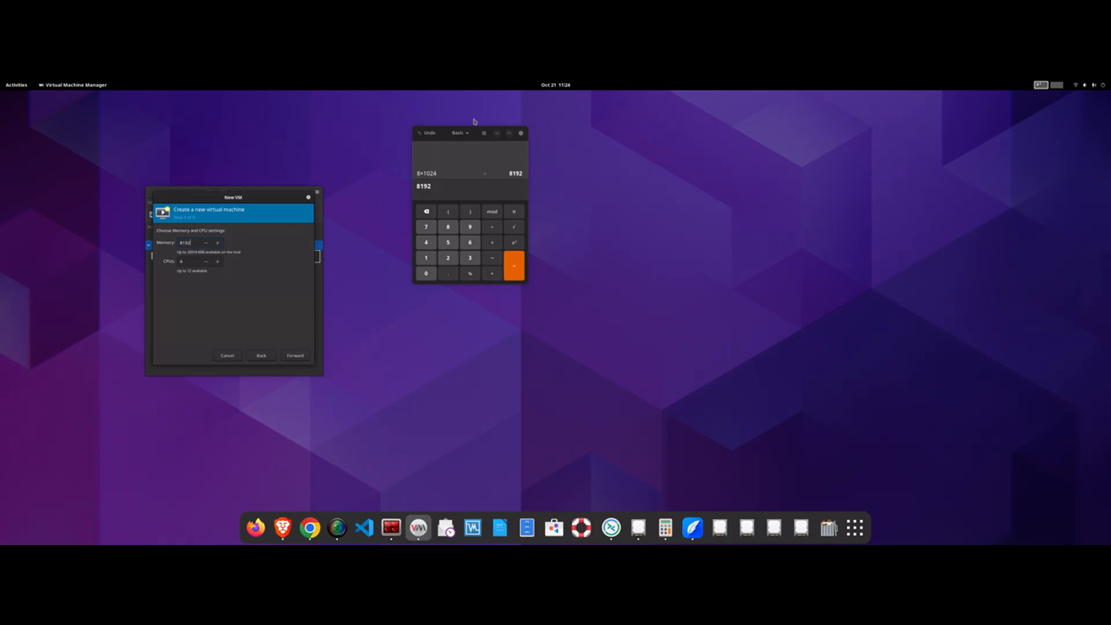
left_click(521, 133)
left_click(521, 133)
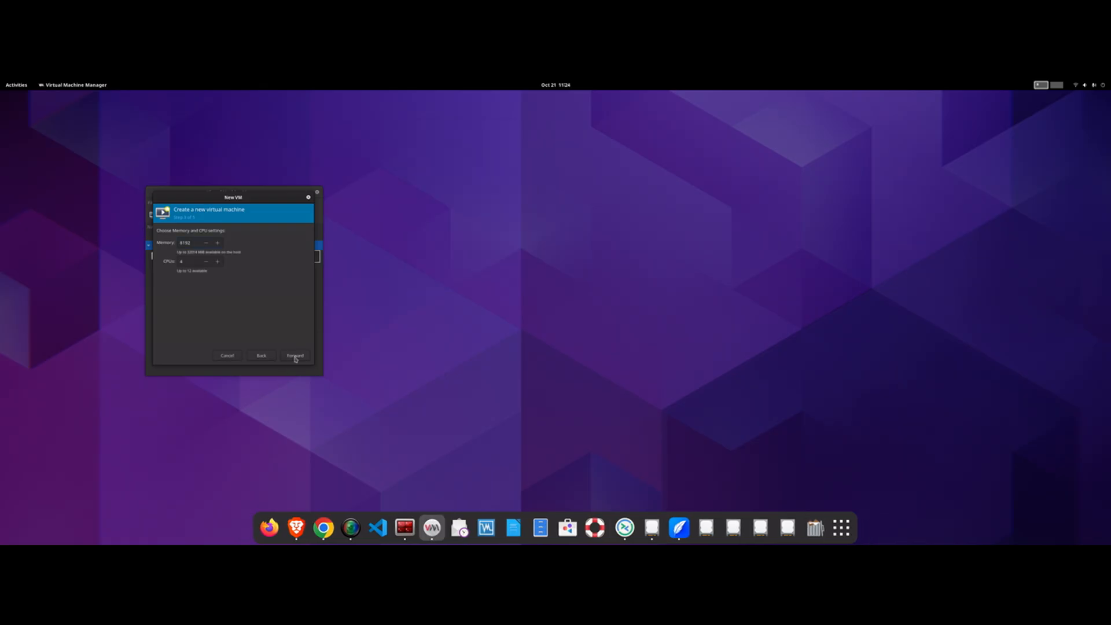
left_click(295, 356)
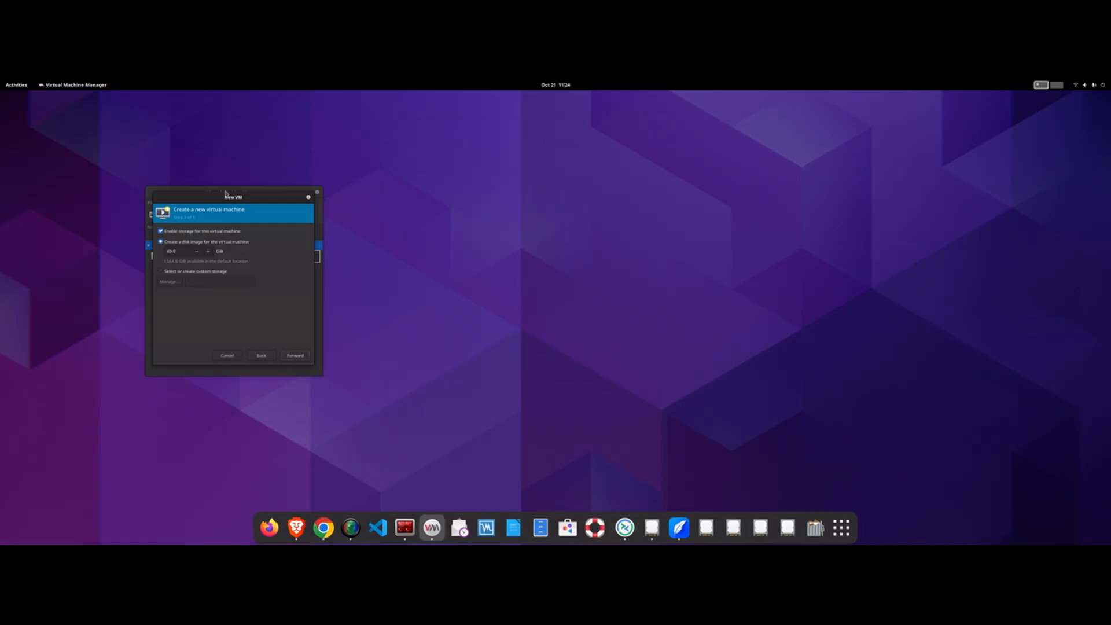
Step: Set the size of the new disk image to 100 GiB and continue to the final summary
left_click(209, 253)
left_click(209, 253)
left_click(209, 253)
double_click(167, 251)
type("4100")
left_click(295, 355)
Step: Name the virtual machine Win-2025-1, finish the wizard and agree to start the inactive default virtual network
double_click(275, 243)
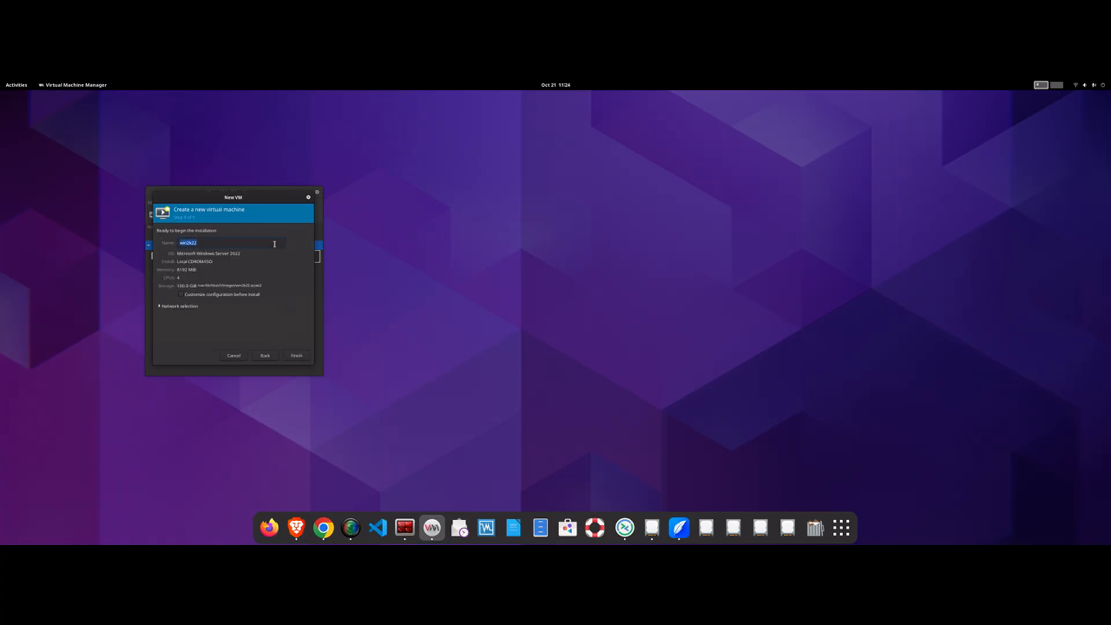
type("Wind")
key("BackSpace")
key("BackSpace")
key("BackSpace")
key("BackSpace")
type("-20245")
left_click(297, 355)
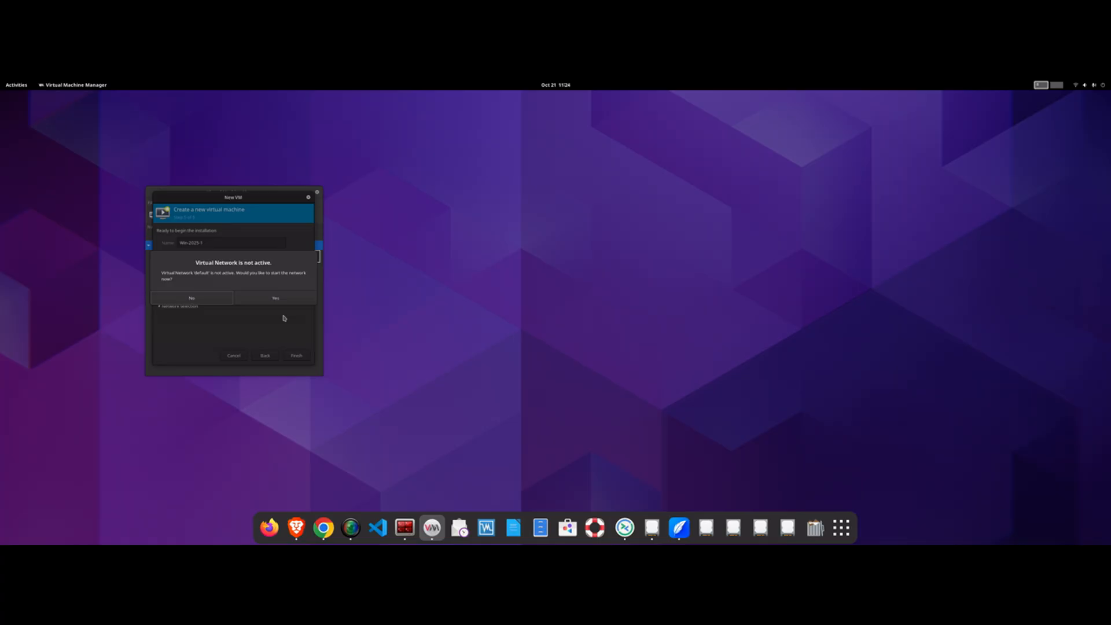
left_click(275, 298)
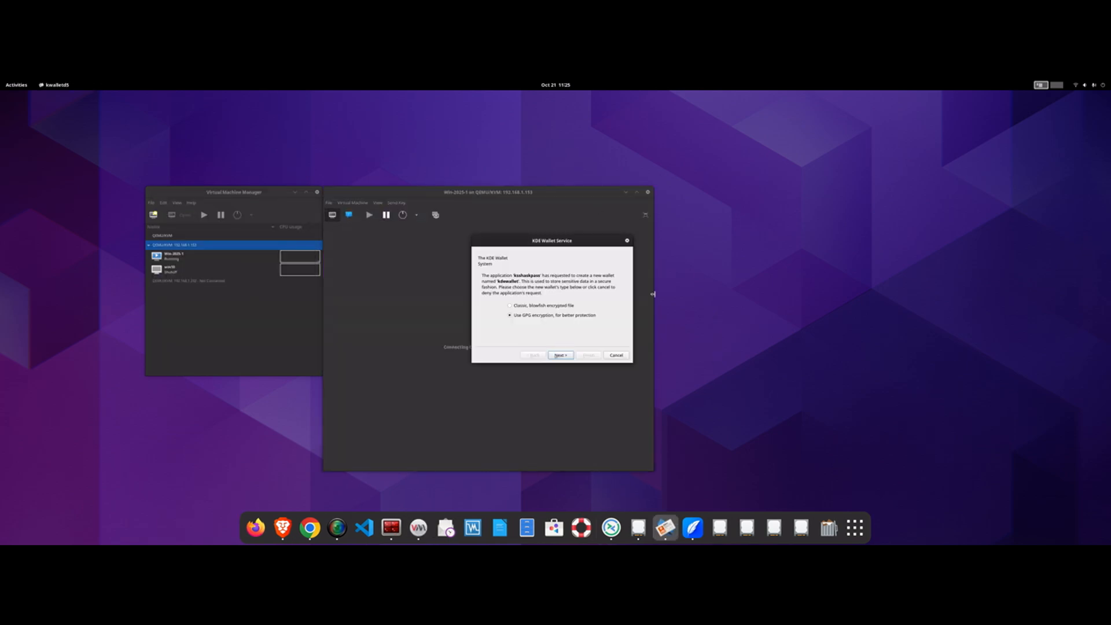
Step: Decline each request to create a KDE wallet and enter the remote host account's password for the console connection
left_click(627, 240)
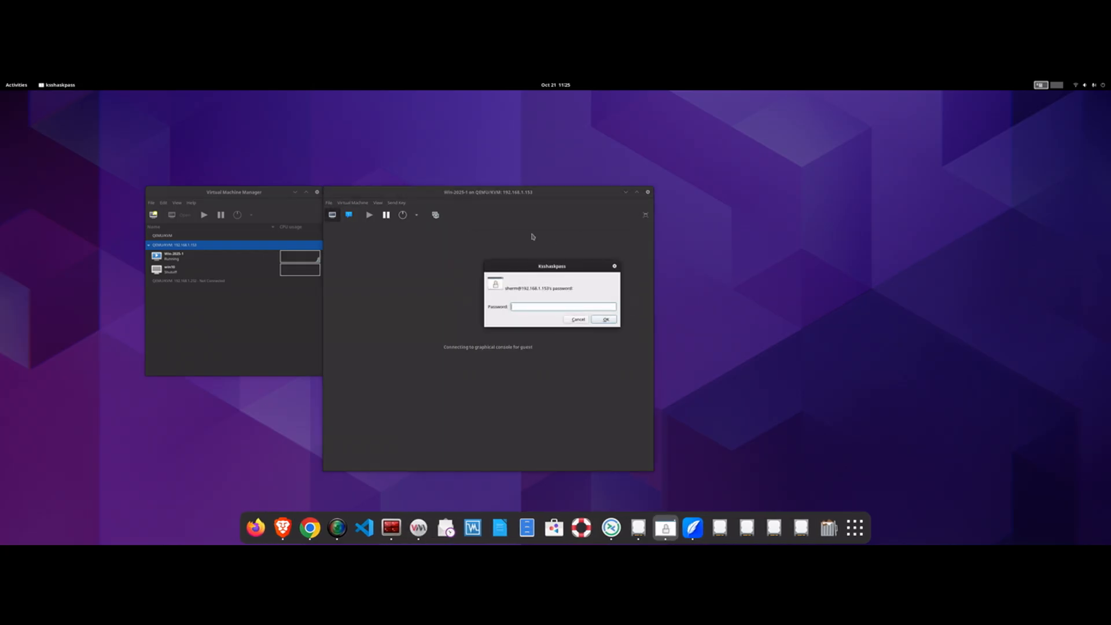
type("••••")
key("Return")
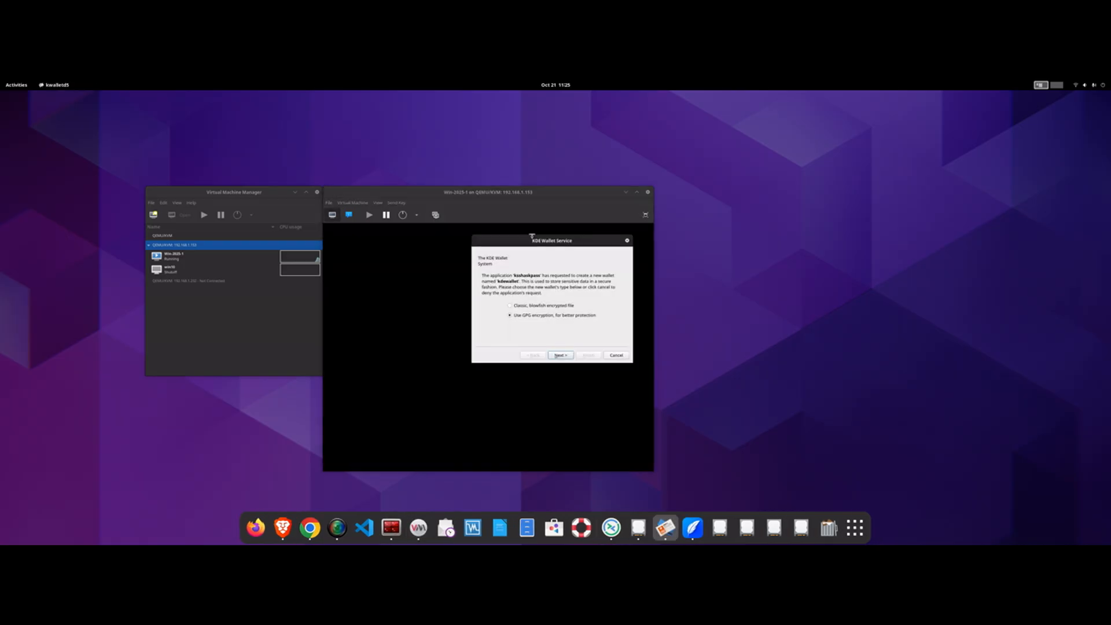
left_click(627, 240)
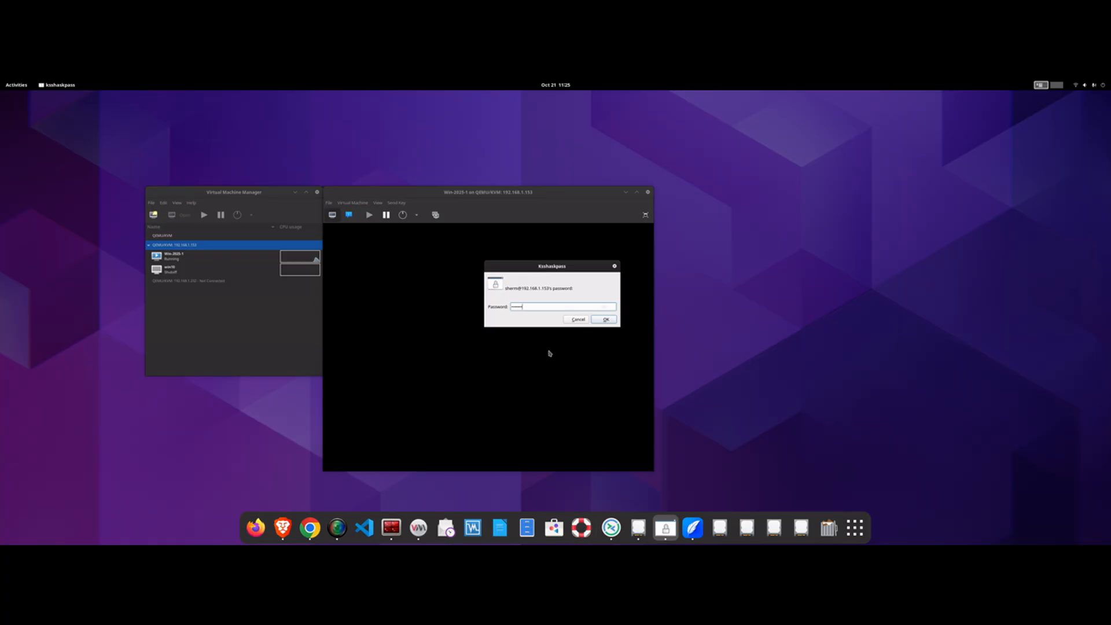
key("Return")
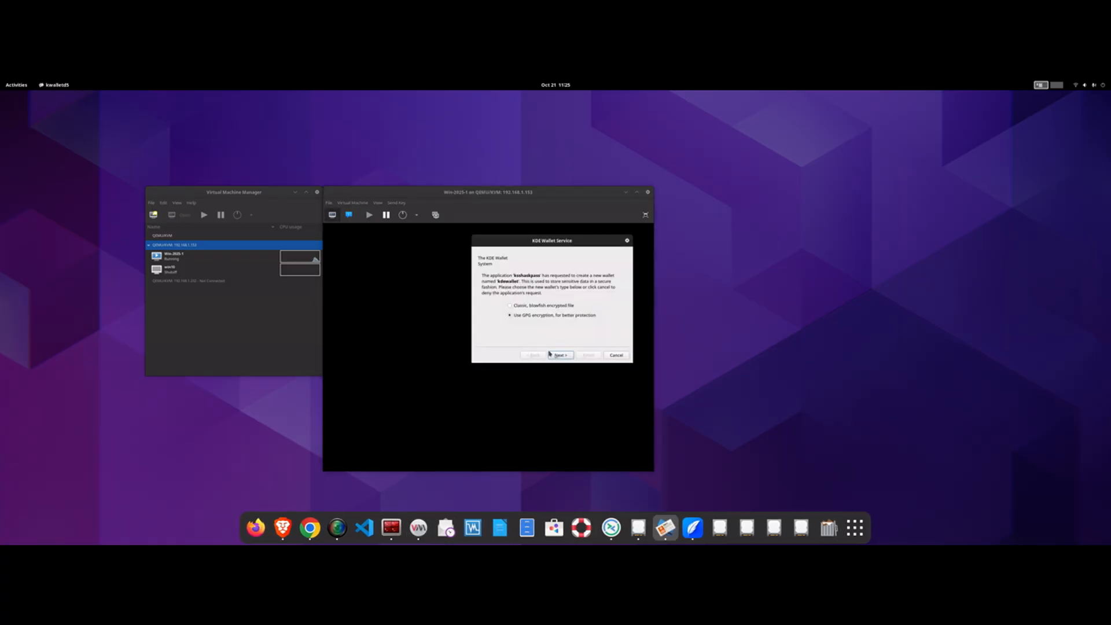
left_click(617, 355)
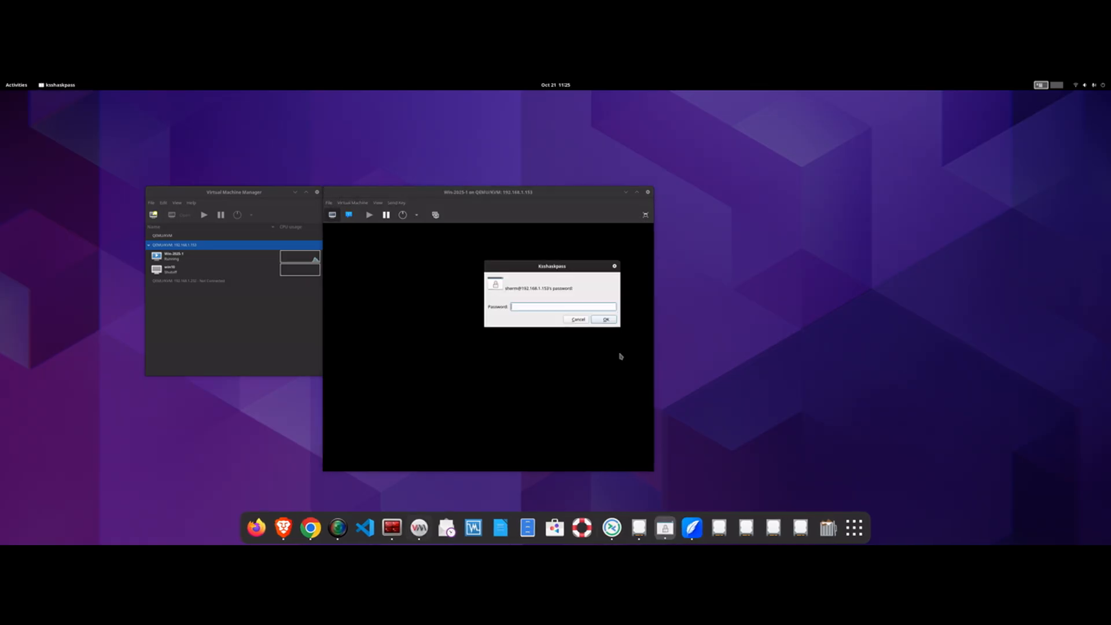
left_click(566, 322)
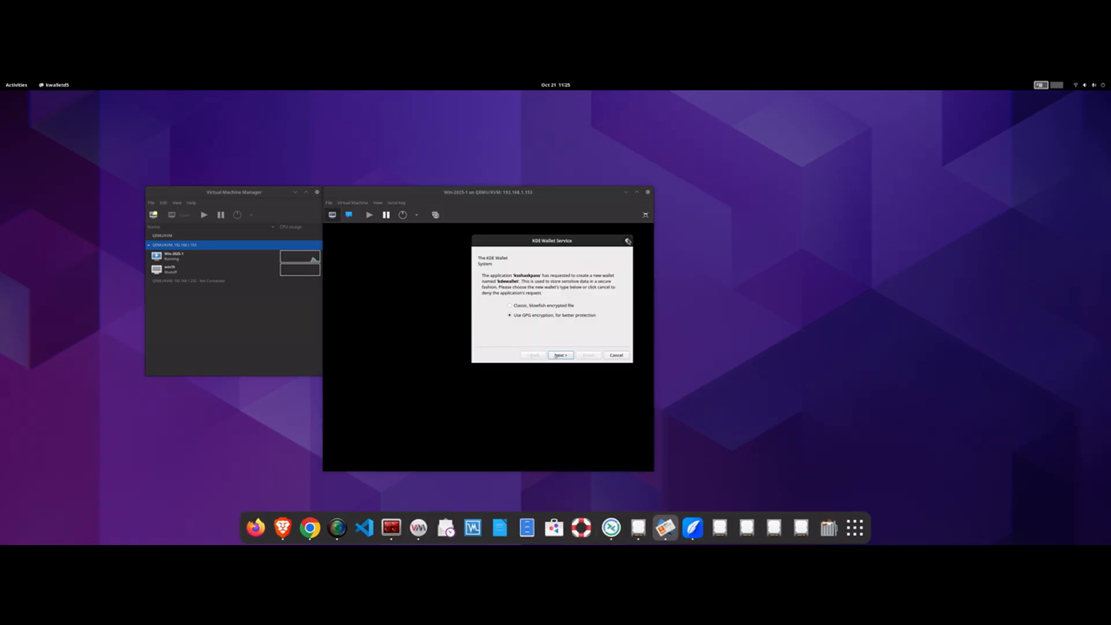
Step: Decline the remaining wallet request, move the password prompt beside the console window and submit the remote host account's password
left_click(626, 240)
left_click_drag(599, 265, 1107, 278)
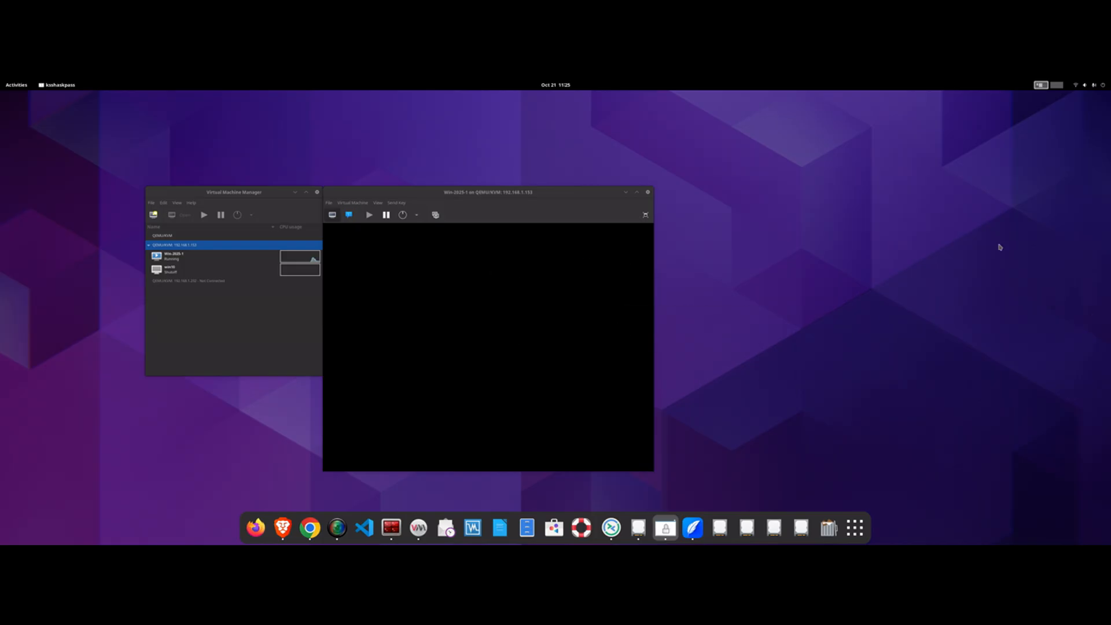
left_click(497, 291)
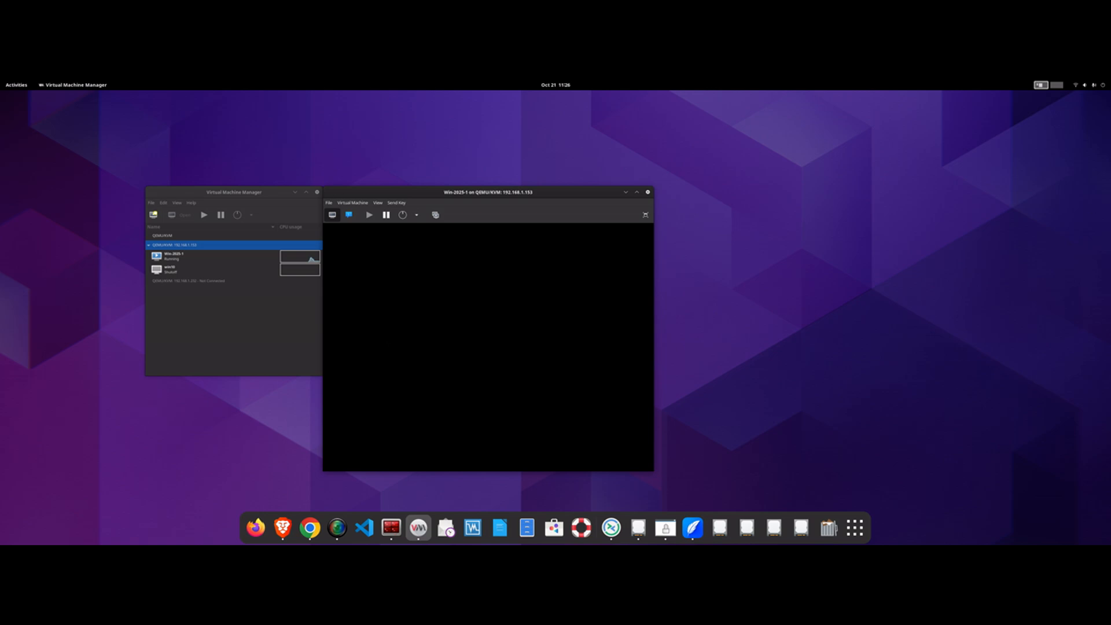
left_click_drag(1108, 278, 696, 197)
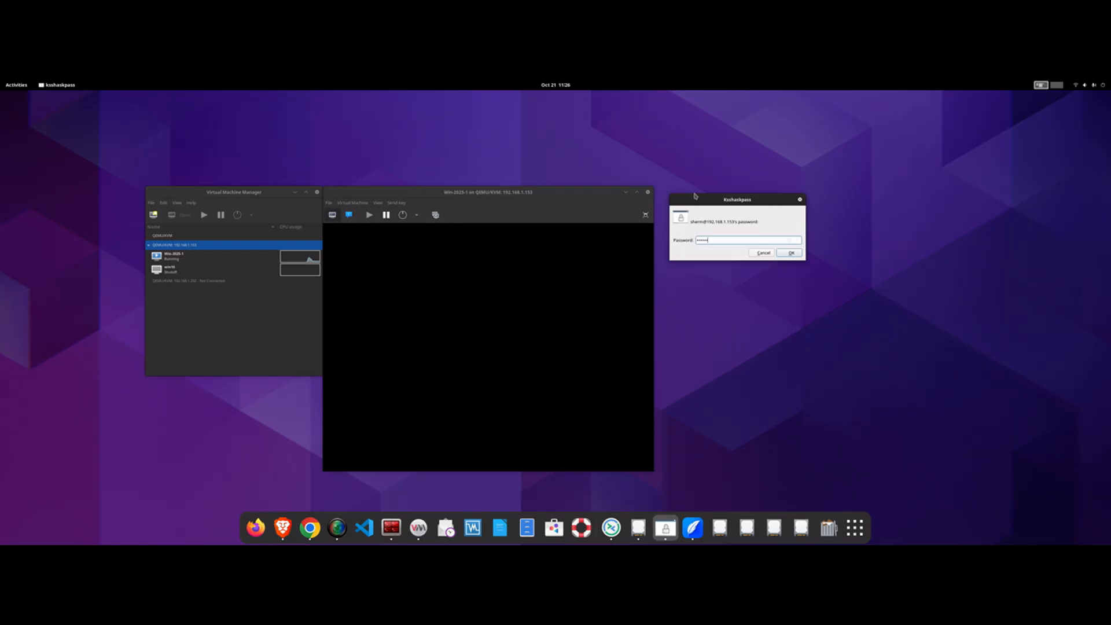
key("Return")
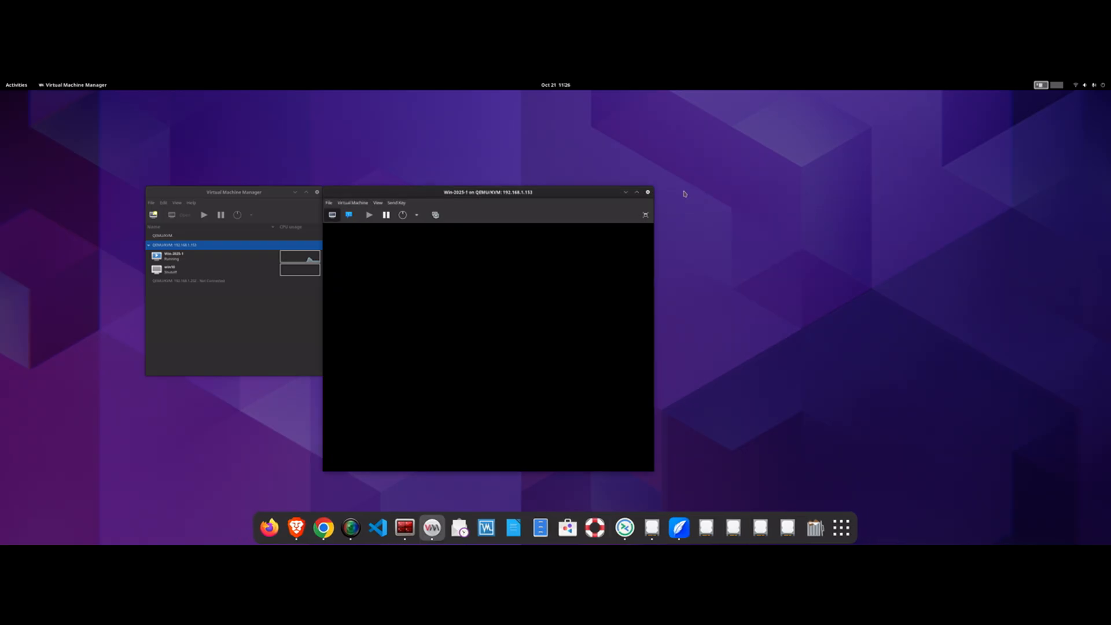
Step: Reposition the Win-2025-1 console window and display the guest in fullscreen
left_click_drag(579, 195, 561, 140)
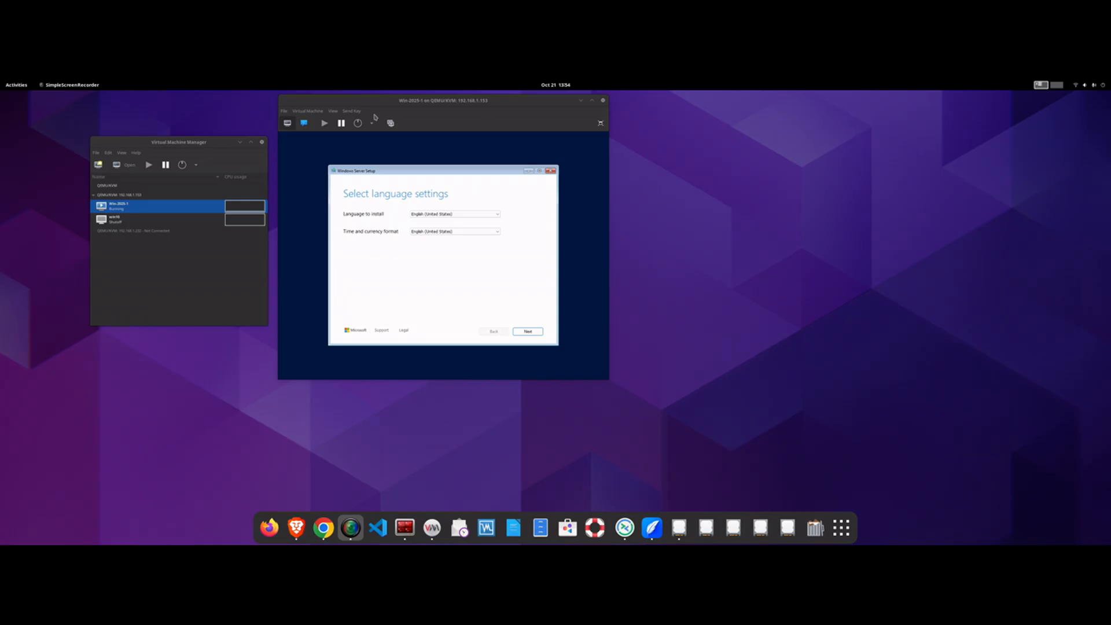
left_click_drag(359, 100, 298, 112)
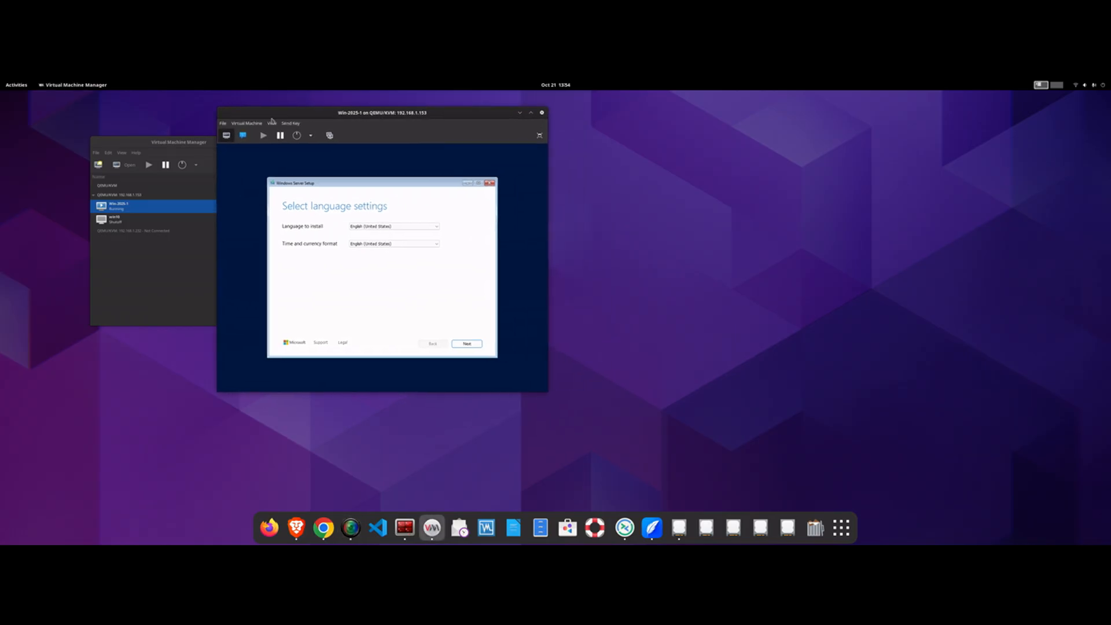
left_click(271, 122)
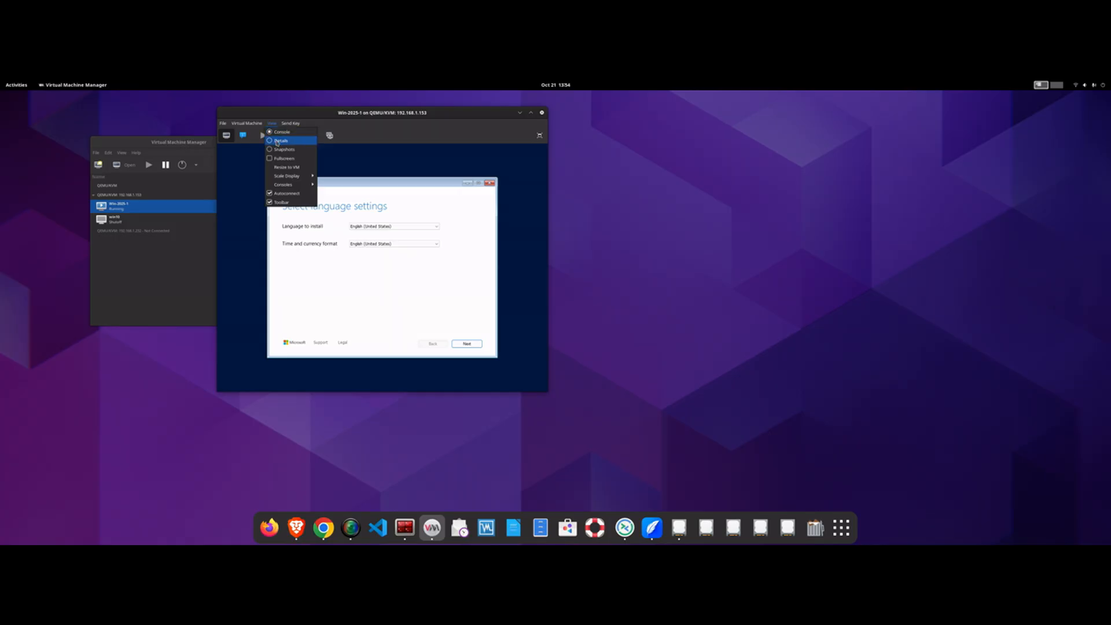
left_click(294, 158)
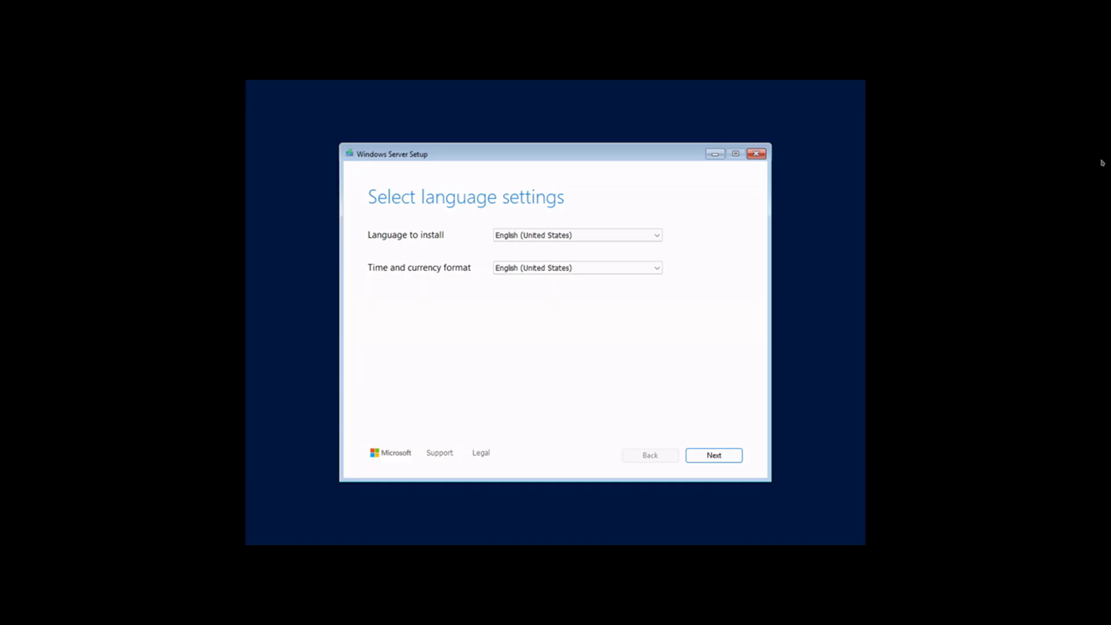
key("alt+Tab")
key("alt+Tab")
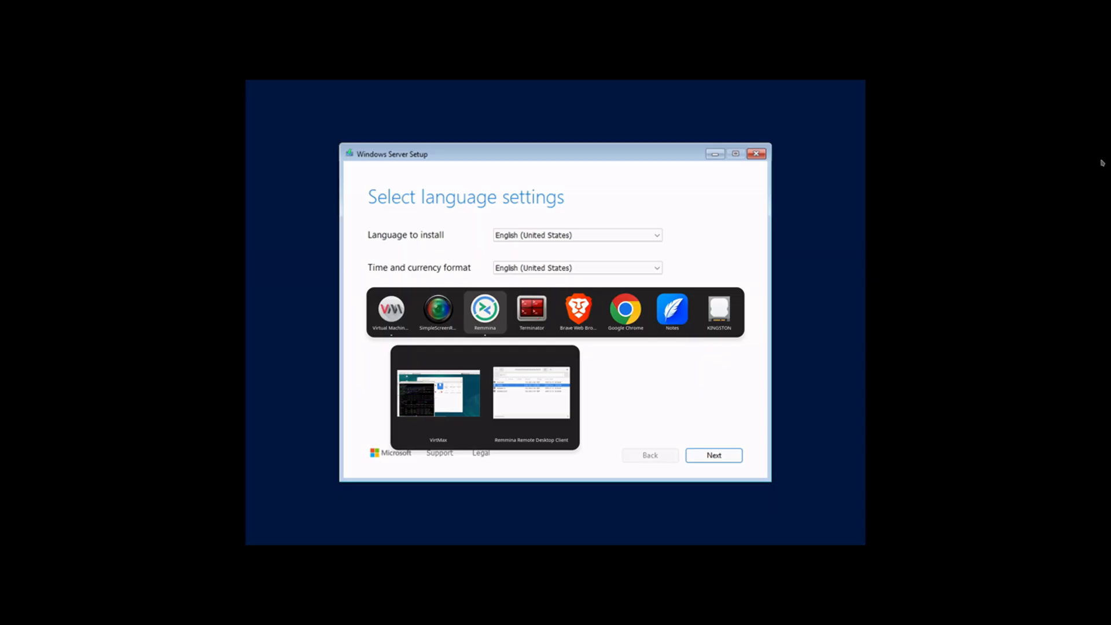
key("Escape")
key("alt+Tab")
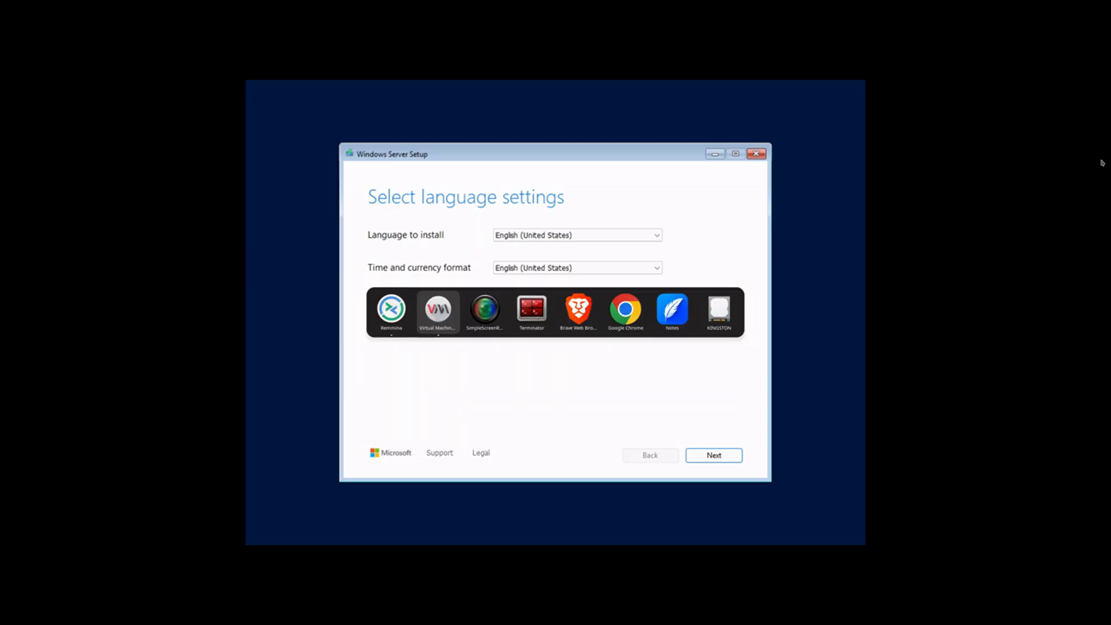
Step: Leave the guest's fullscreen display and review the console's power, send-key and view options
key("Escape")
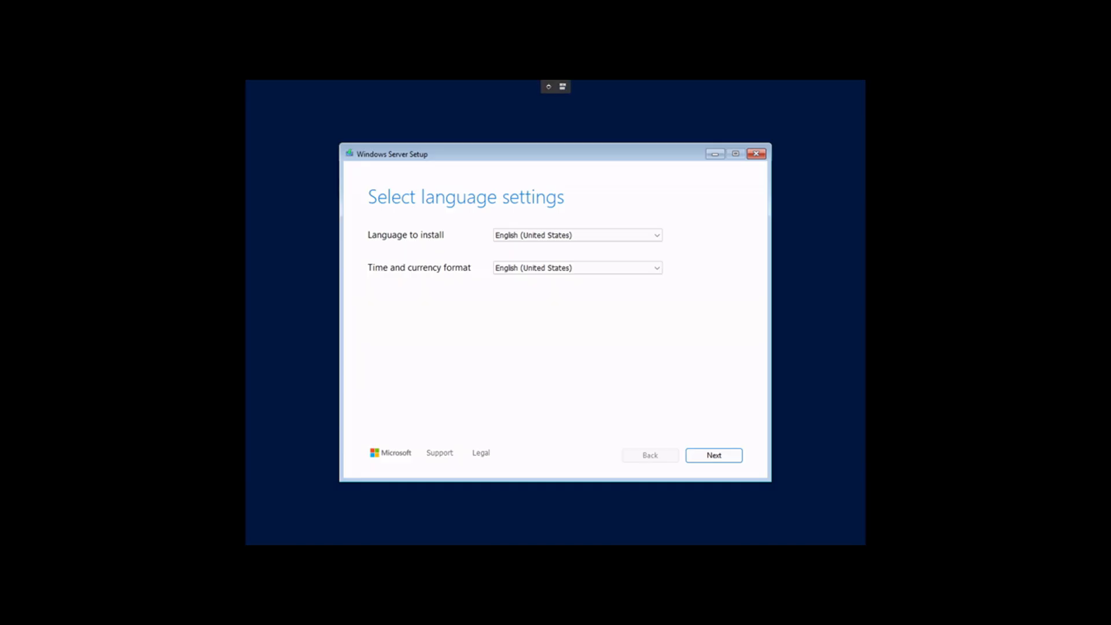
left_click(562, 87)
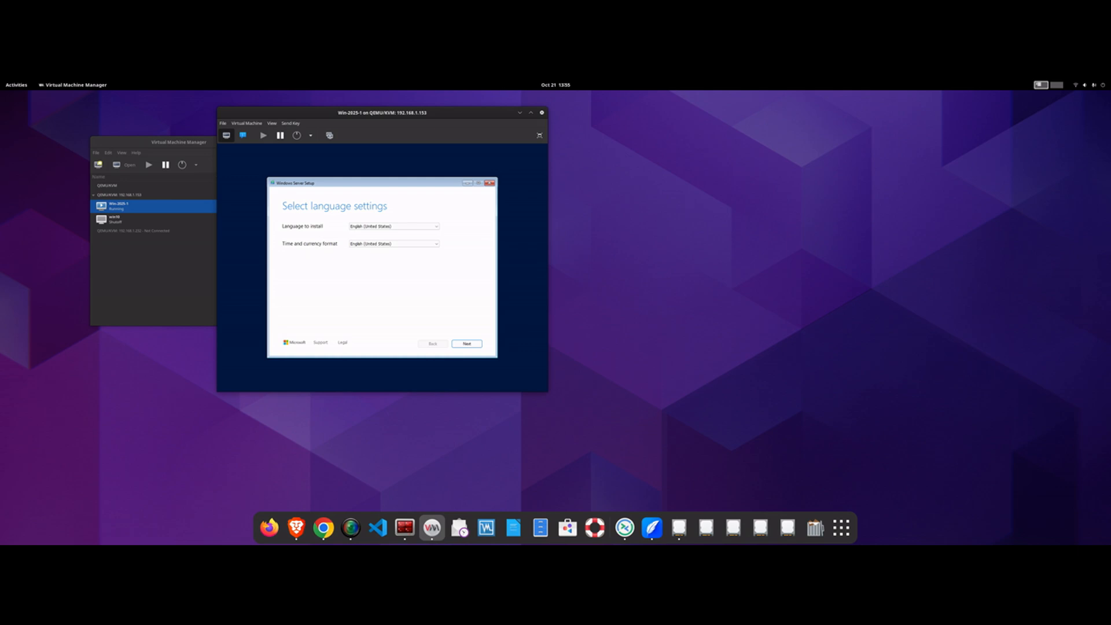
left_click(311, 135)
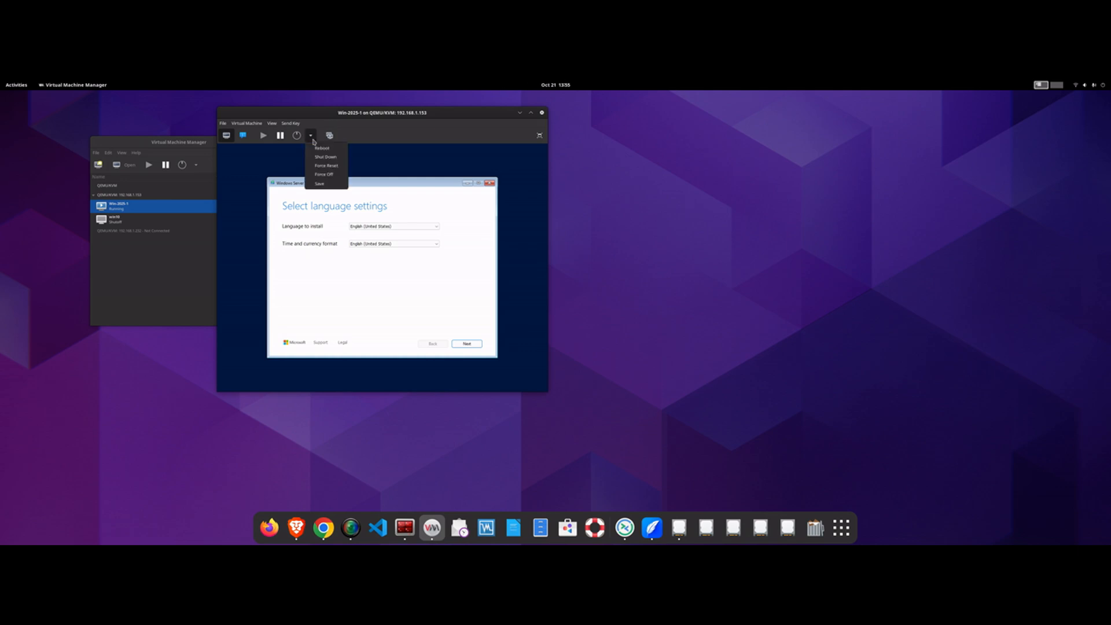
left_click(297, 124)
left_click(297, 125)
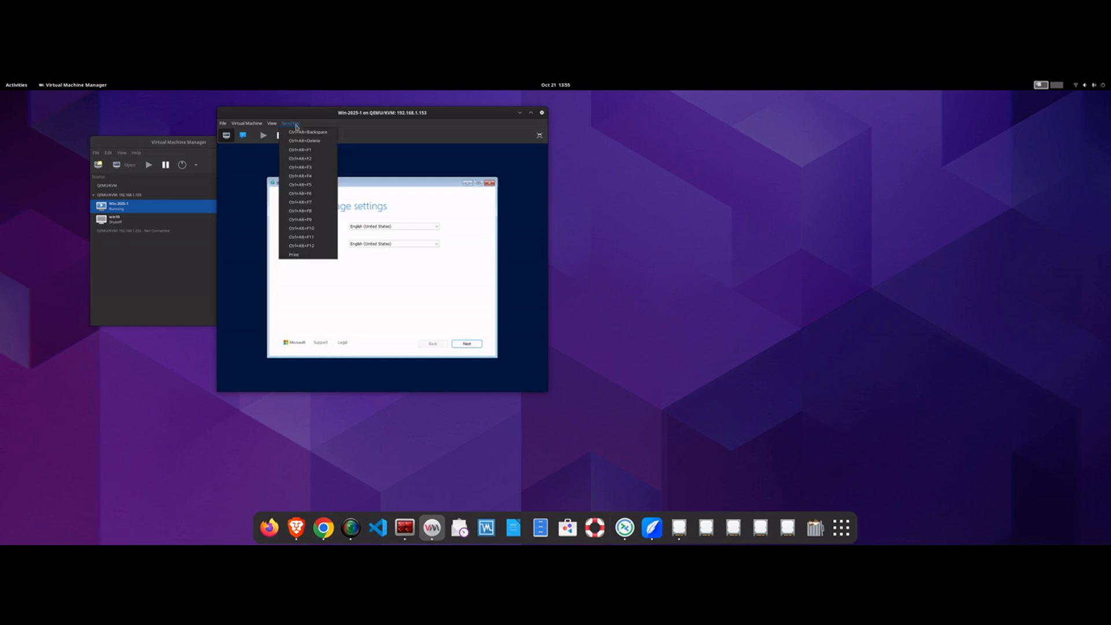
mouse_move(278, 124)
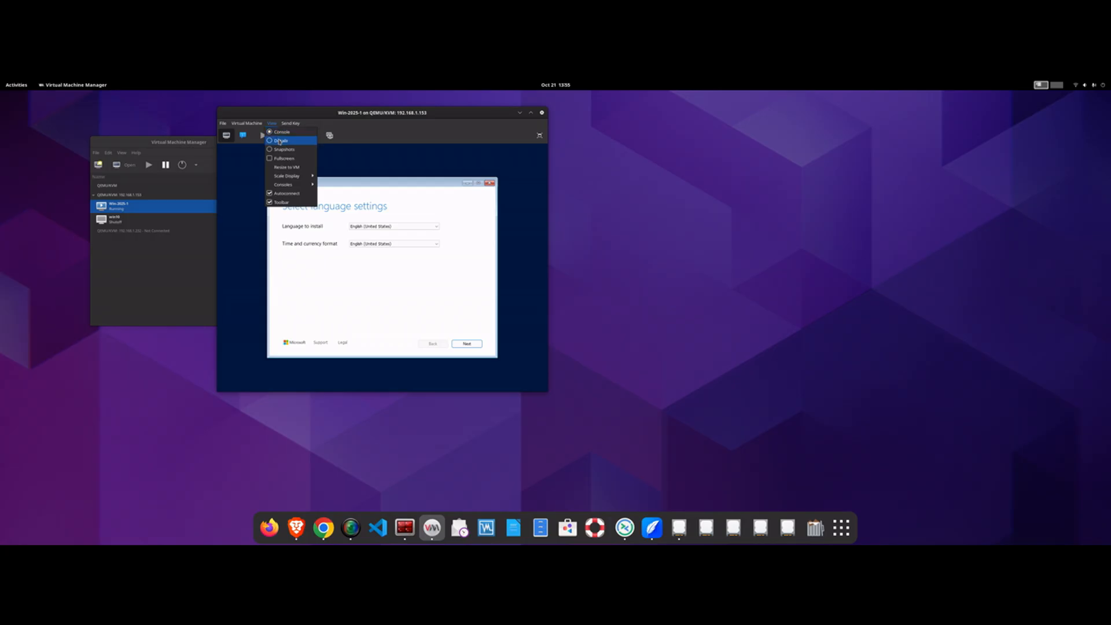
mouse_move(288, 176)
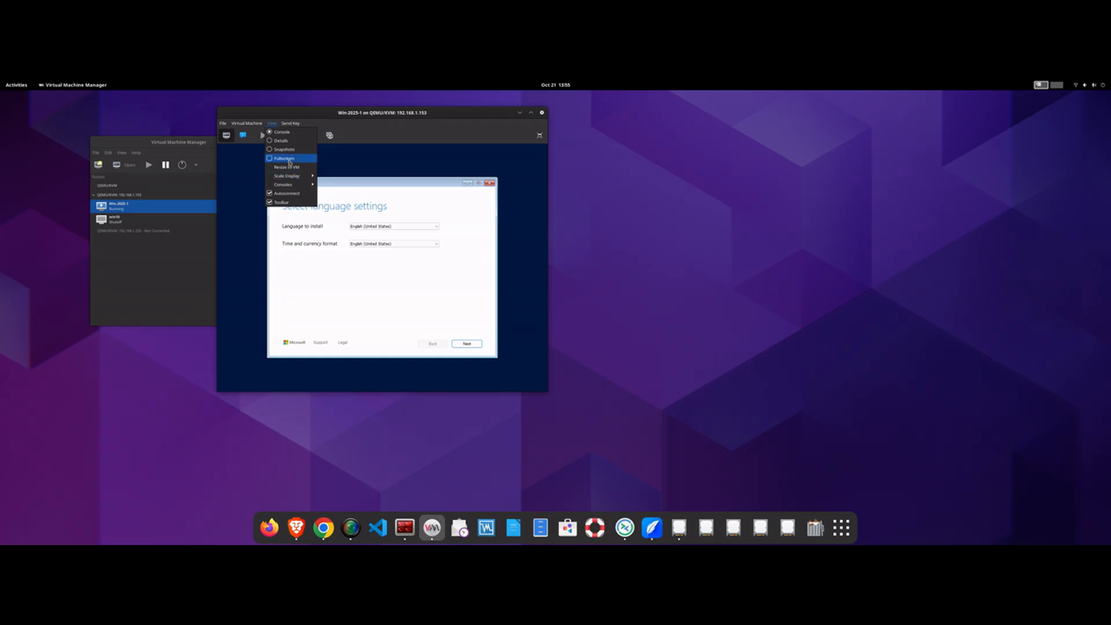
left_click(422, 301)
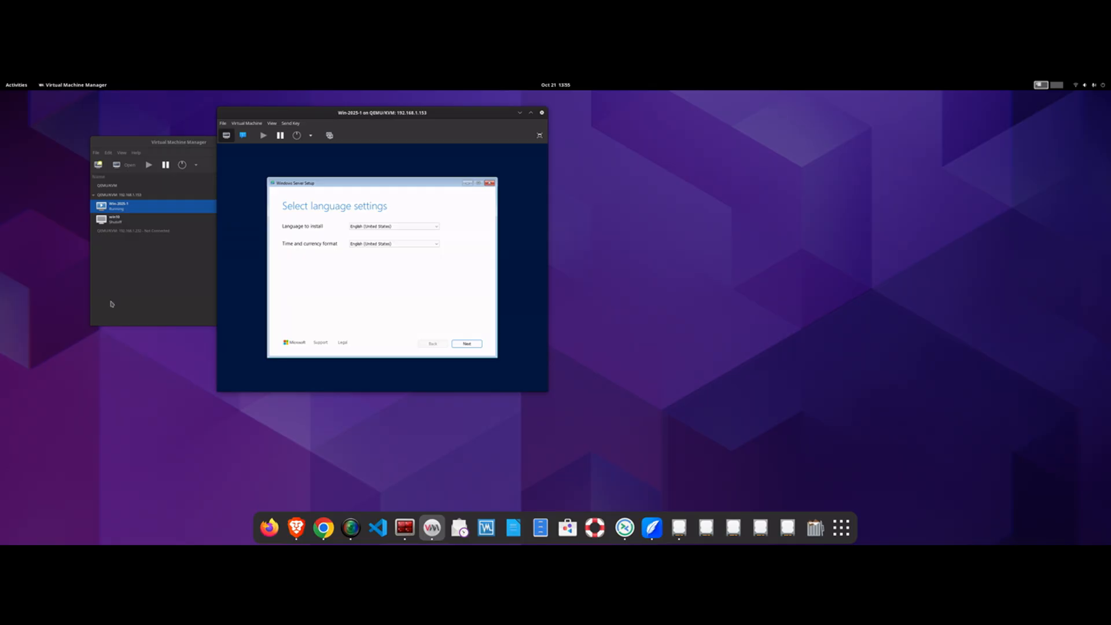
Step: Close and reopen the Win-2025-1 console, submitting the remote host account's password for the connection
left_click(541, 112)
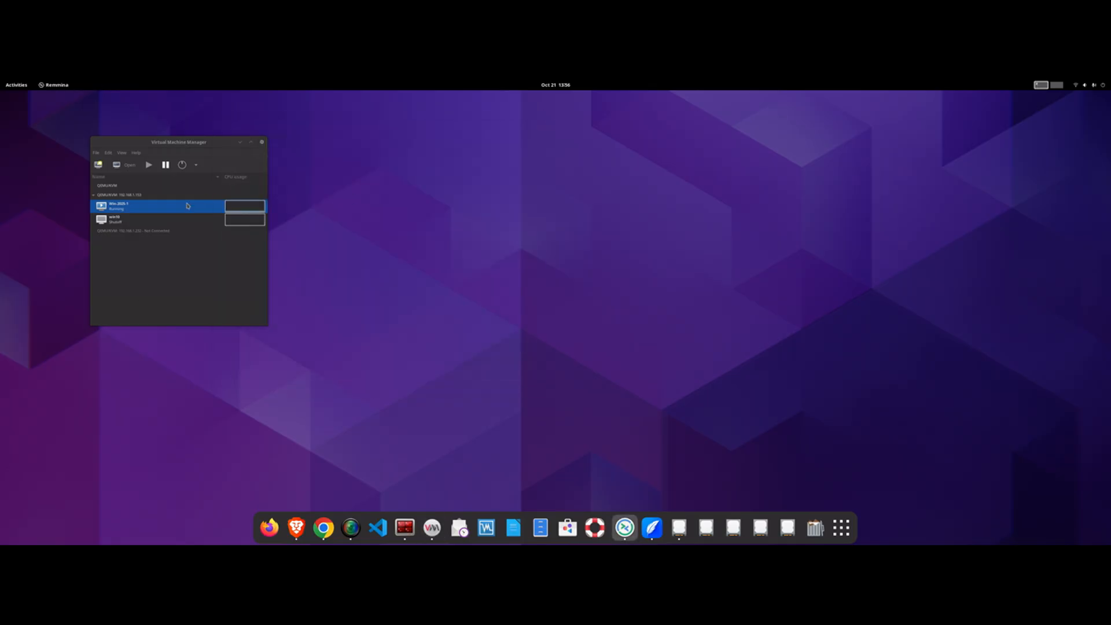
double_click(171, 213)
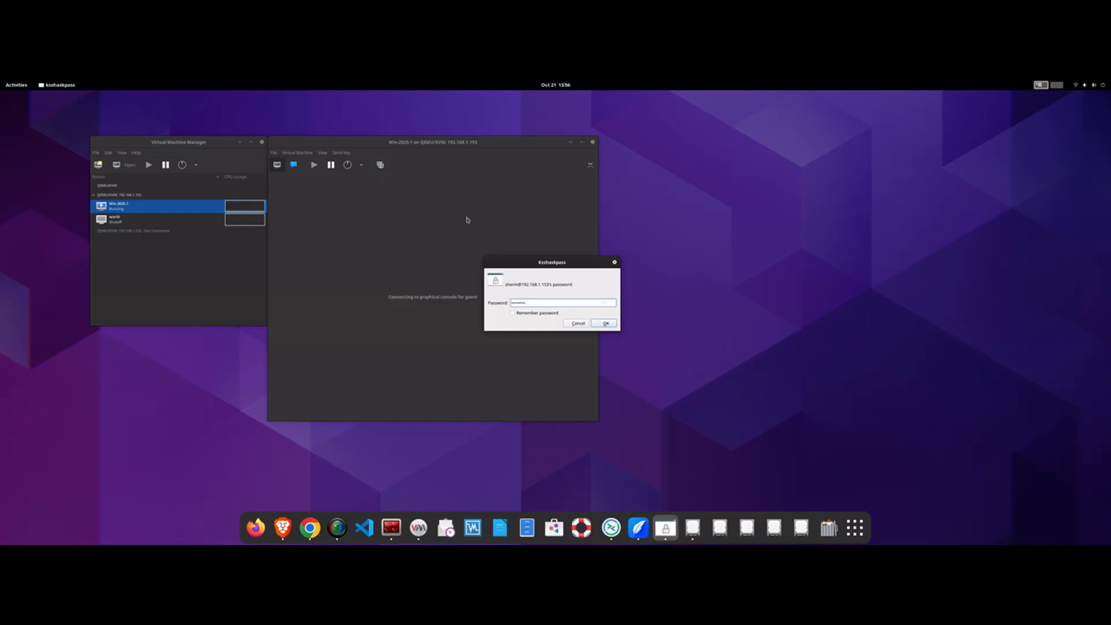
left_click(605, 322)
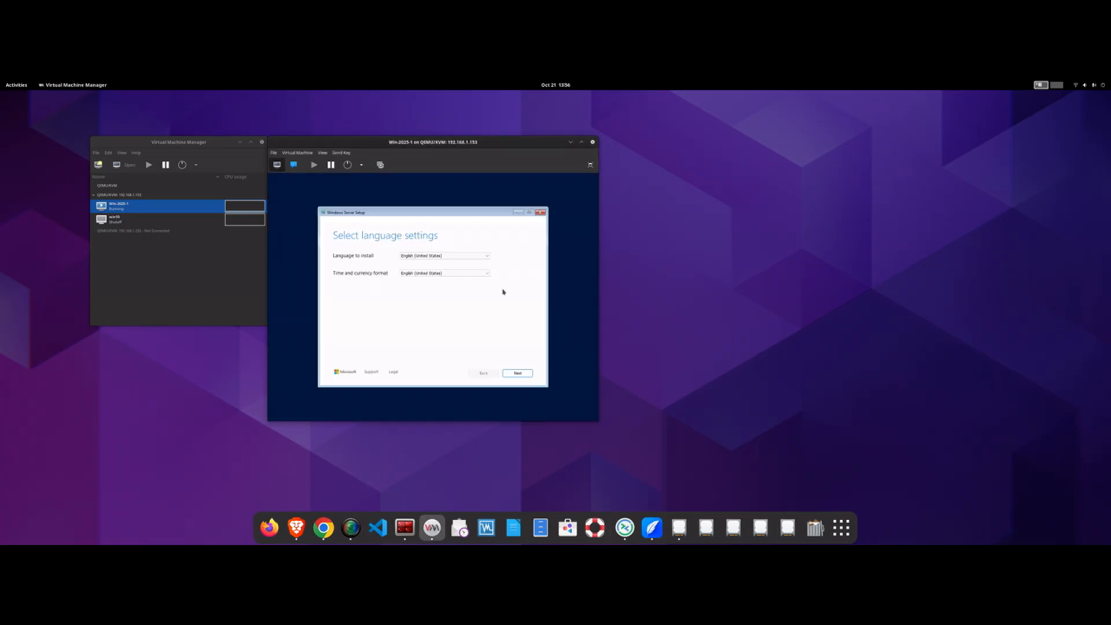
Step: Accept the English (United States) and US keyboard settings, and choose Install Windows Server, agreeing that everything will be deleted
left_click(519, 374)
left_click(519, 374)
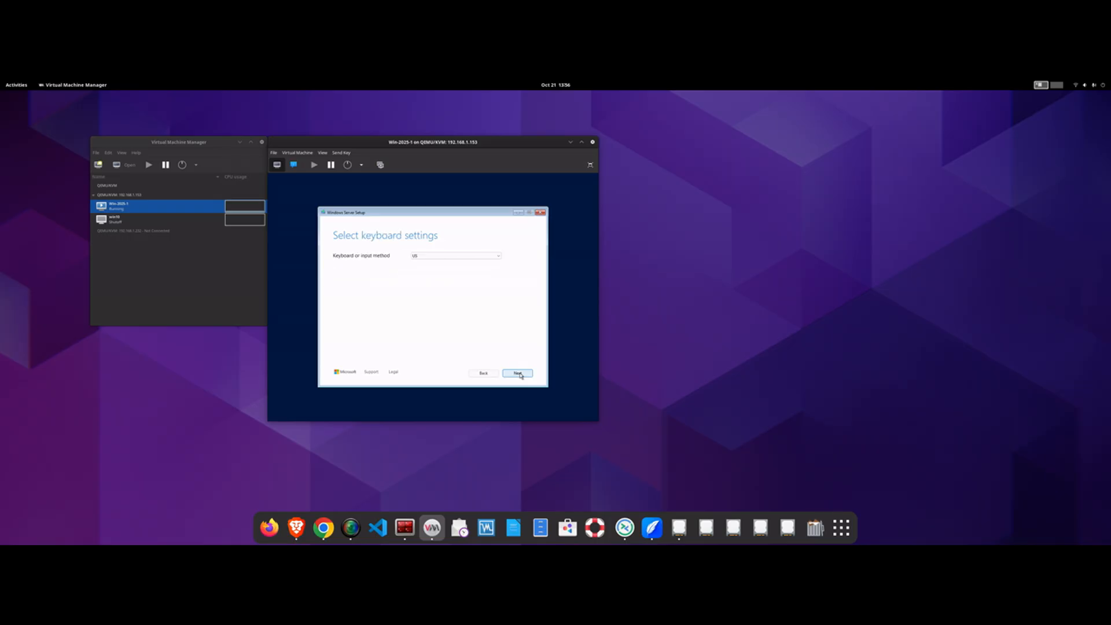
left_click(519, 374)
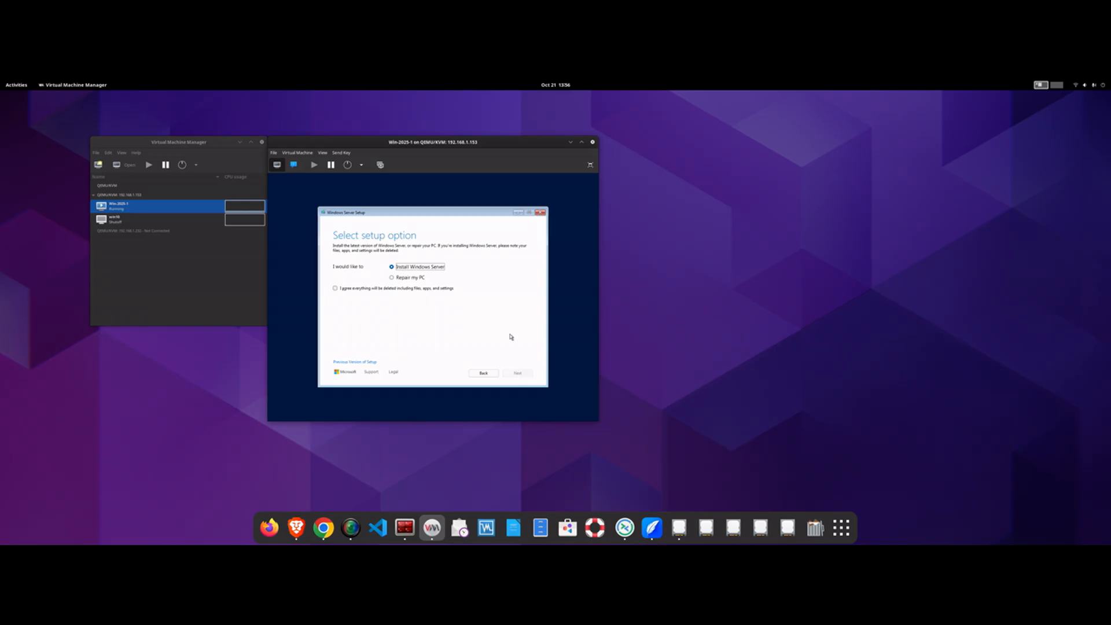
left_click(350, 291)
left_click(518, 374)
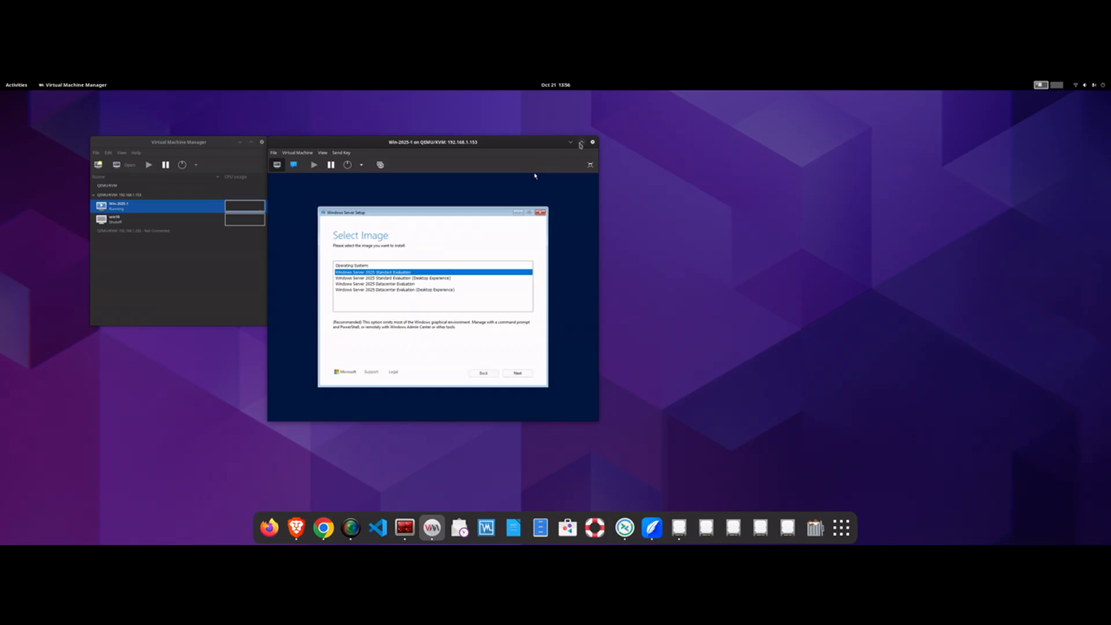
Step: Resize the console window to the VM and display the guest in fullscreen
left_click(323, 153)
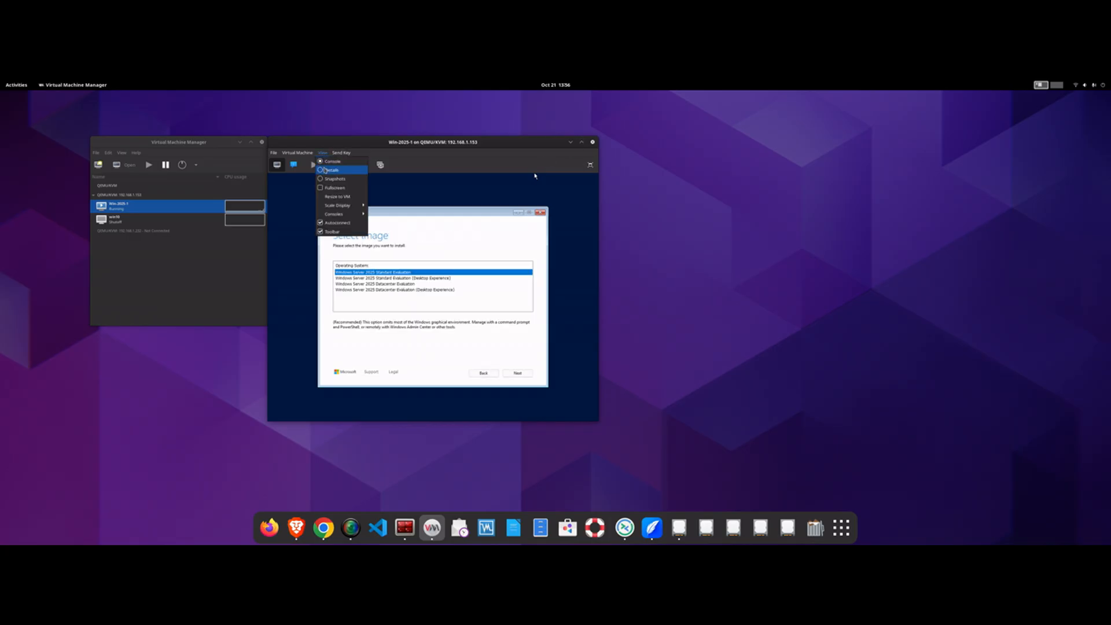
left_click(335, 196)
left_click(324, 154)
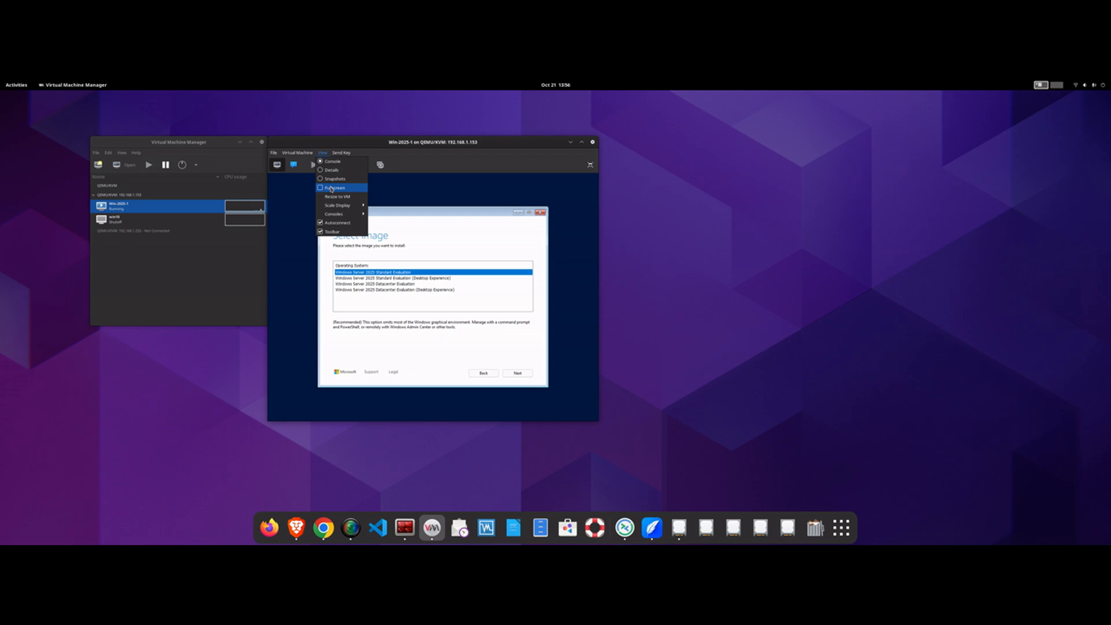
mouse_move(354, 206)
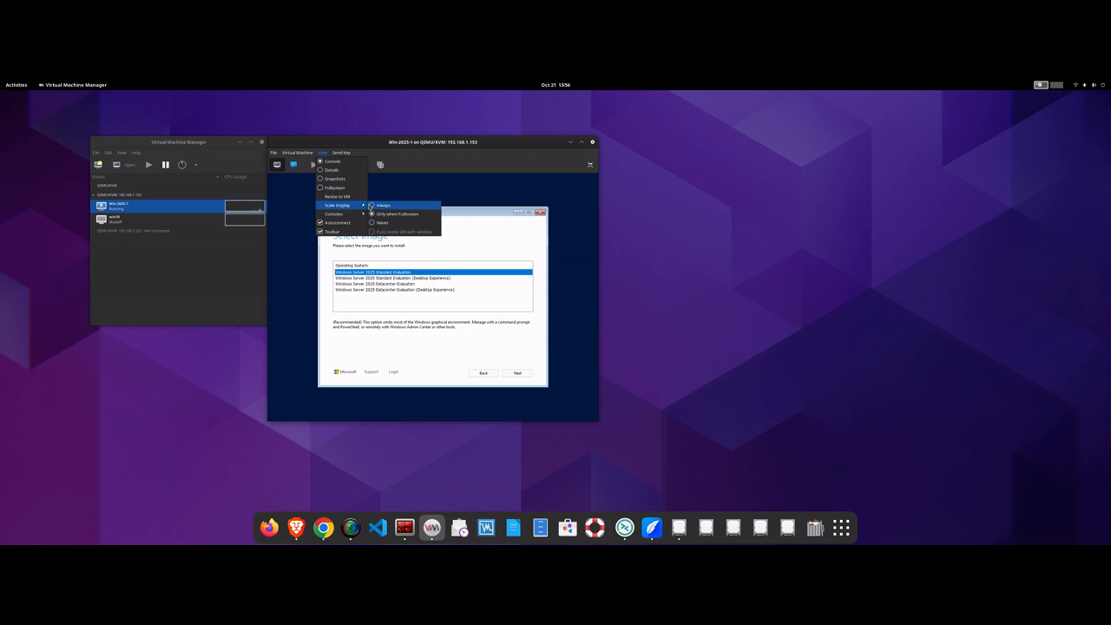
left_click(335, 188)
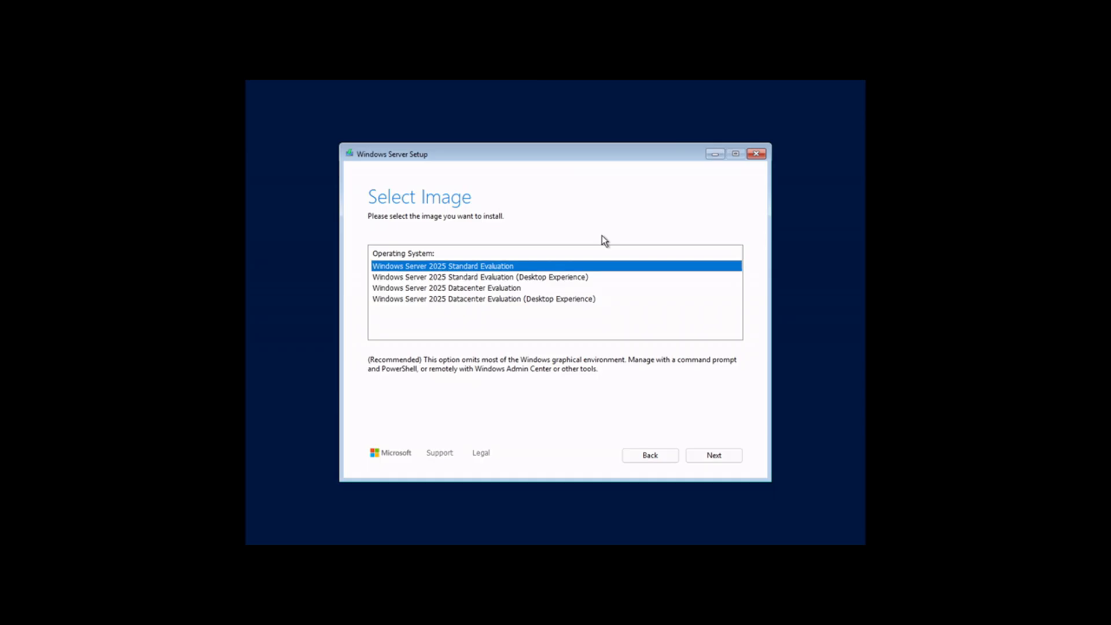
Step: Compare the available images and continue with Windows Server 2025 Standard Evaluation (Desktop Experience)
left_click(600, 289)
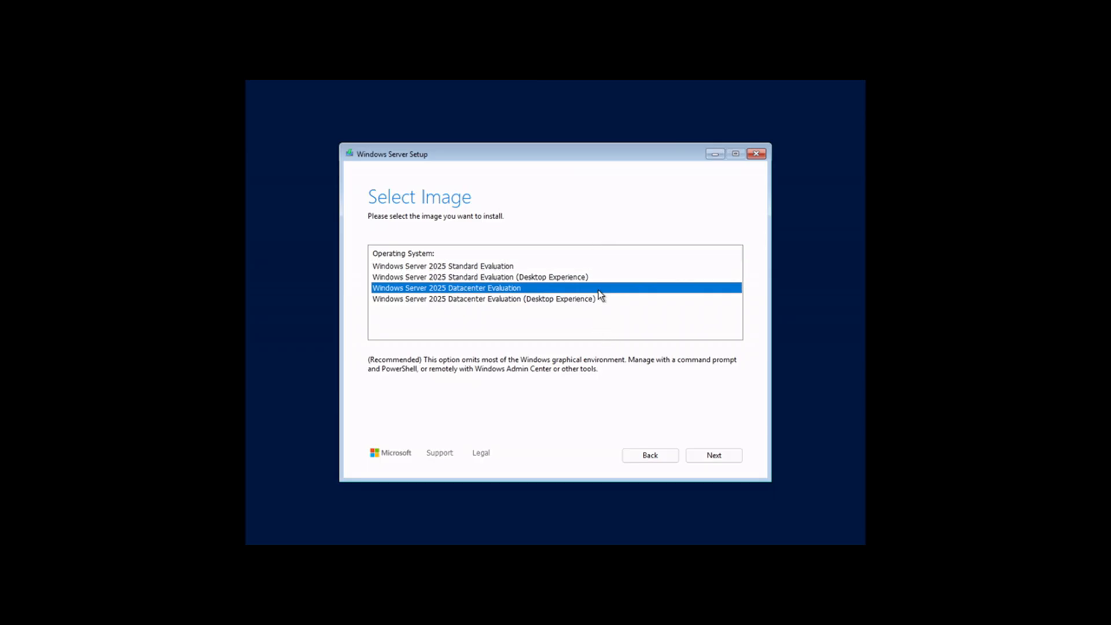
key("Up")
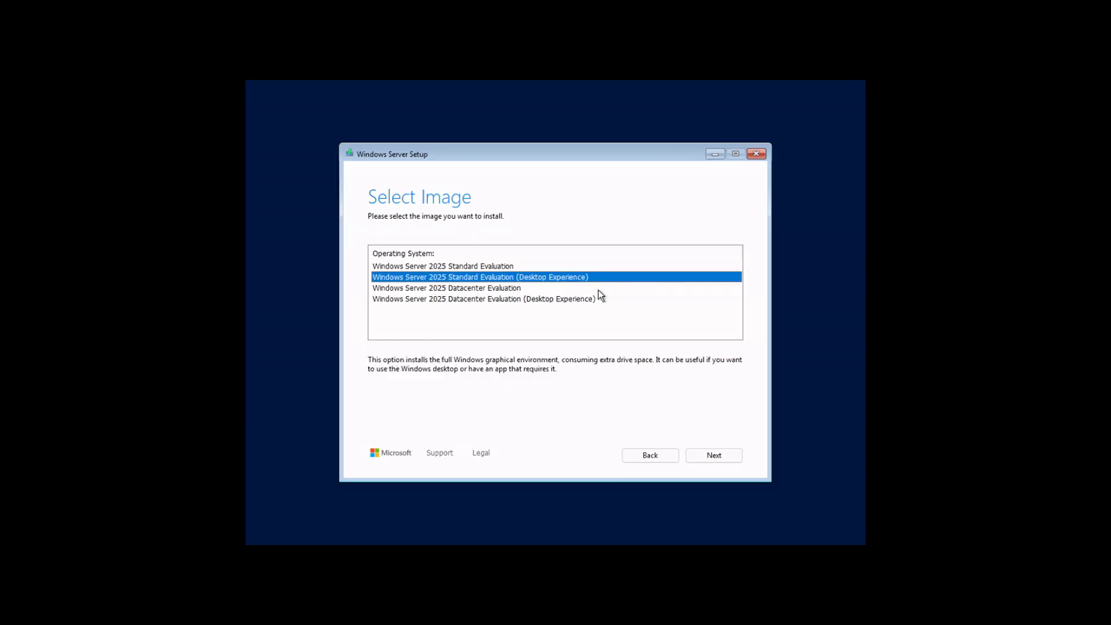
key("Up")
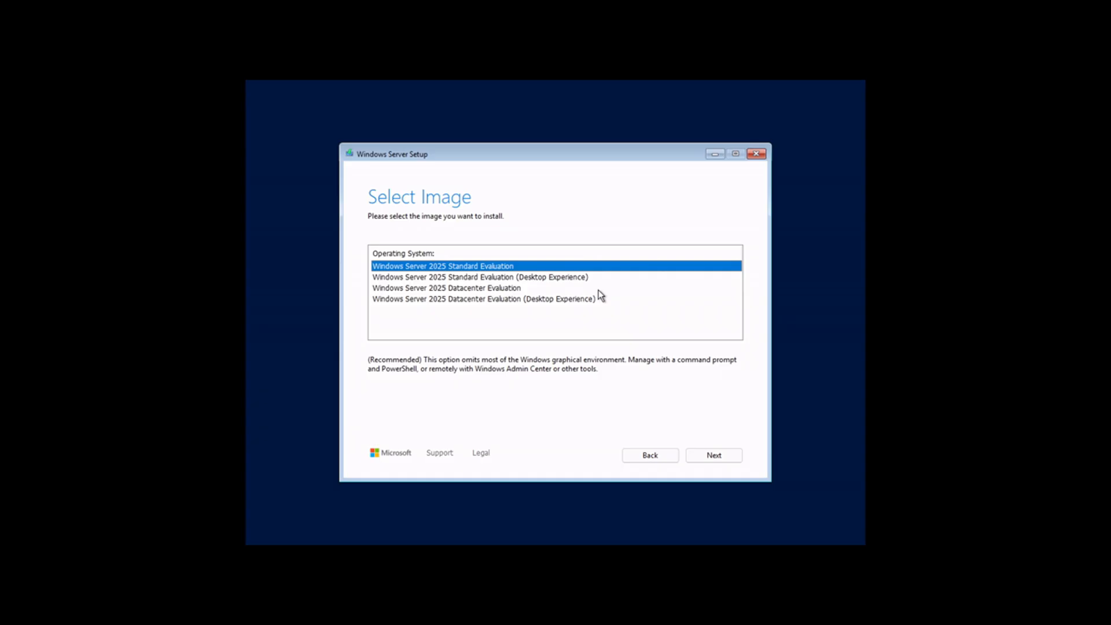
key("Down")
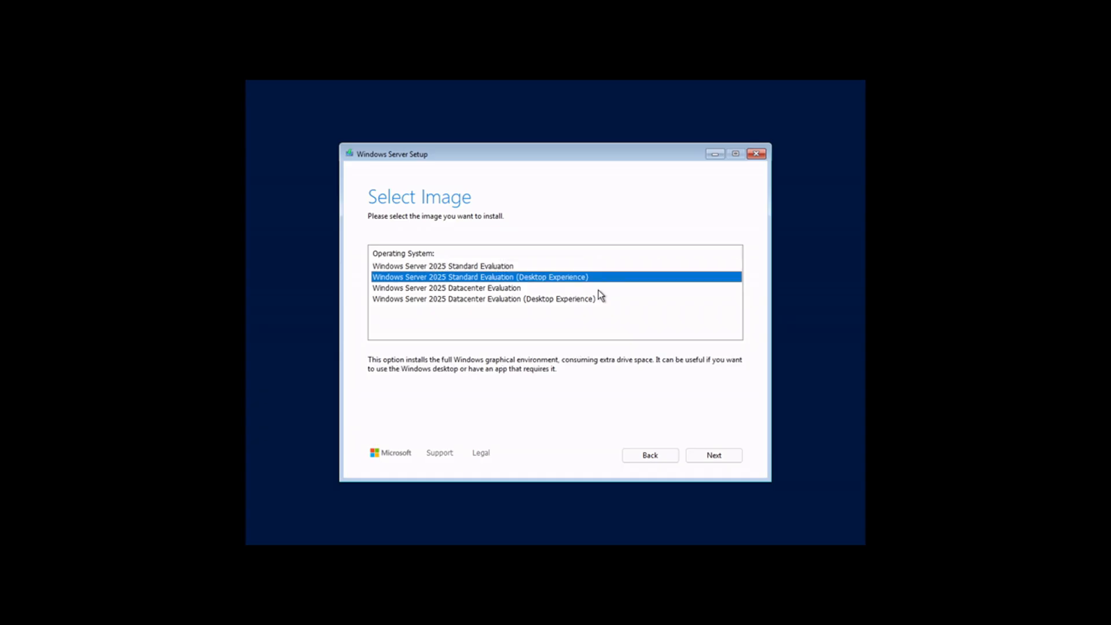
key("Down")
key("Down")
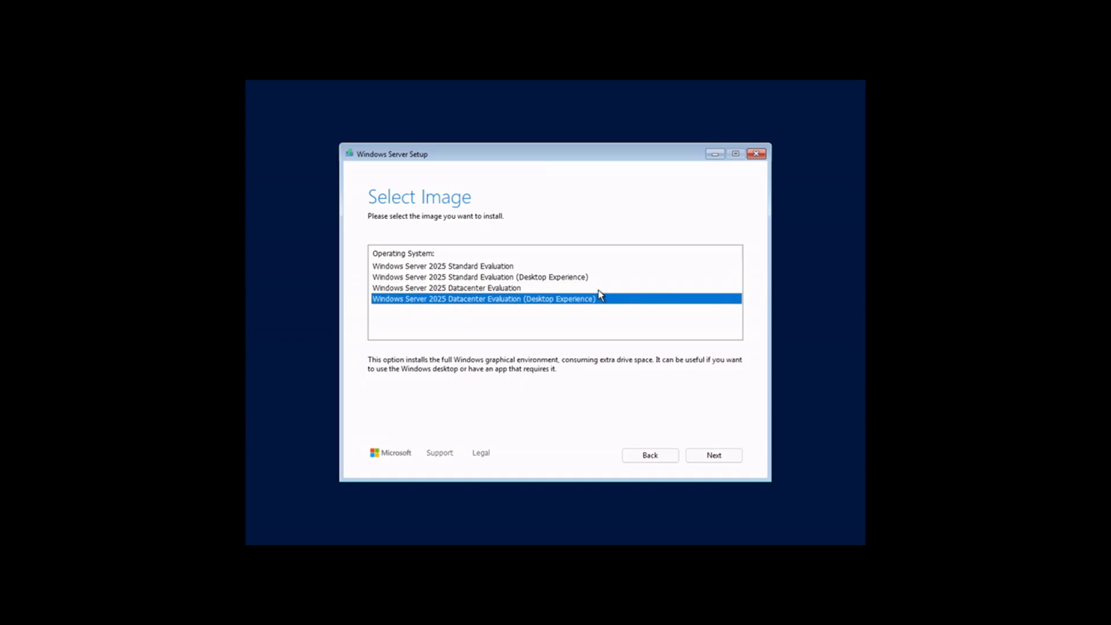
key("Up")
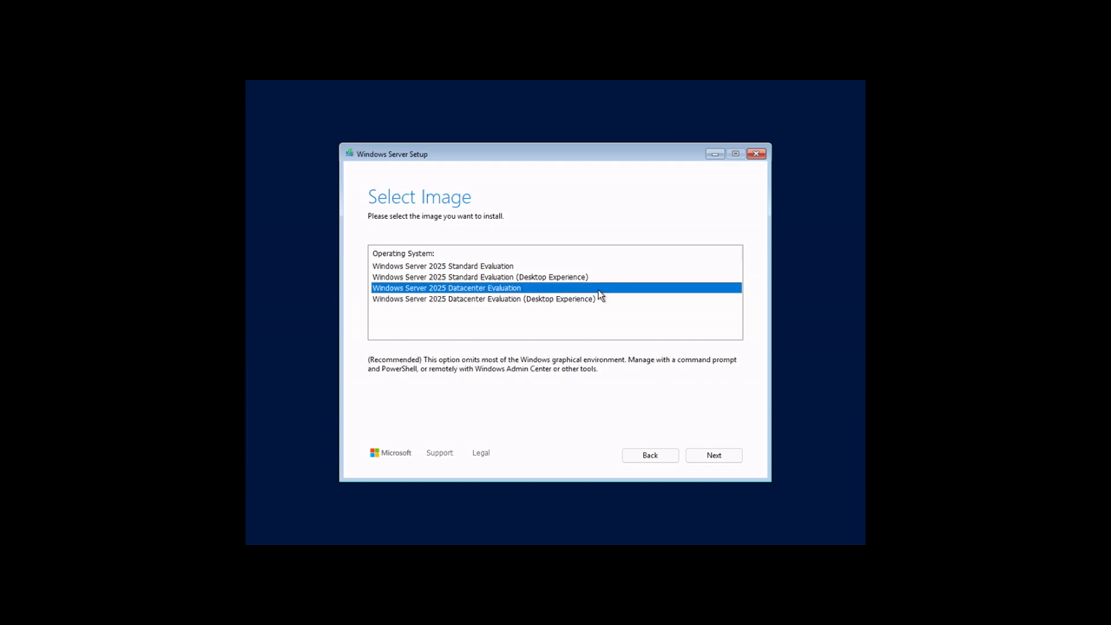
key("Up")
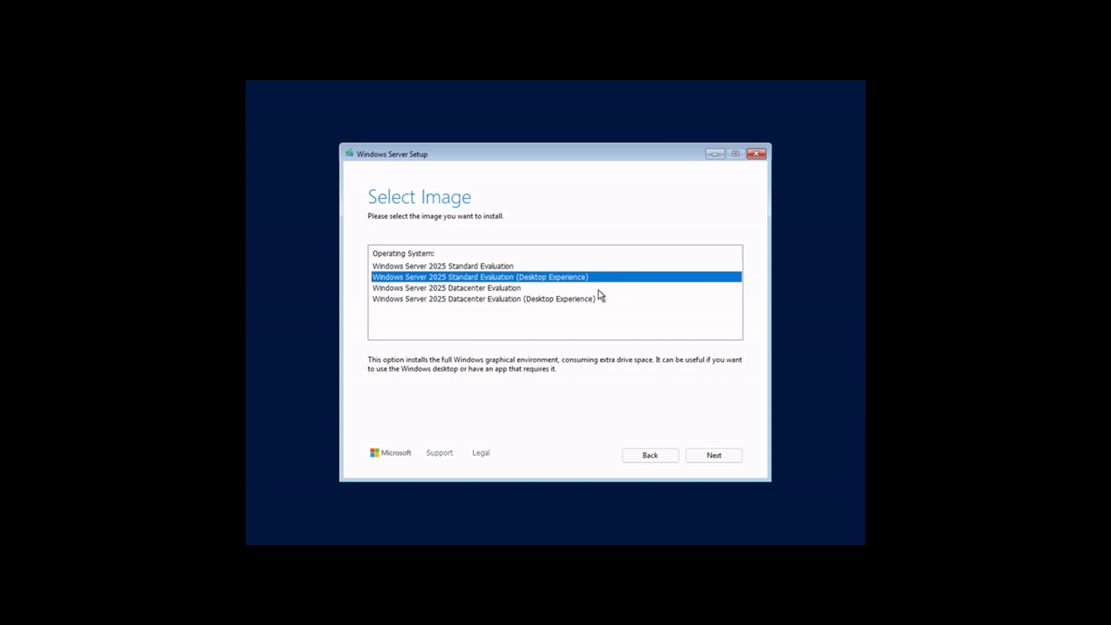
key("Return")
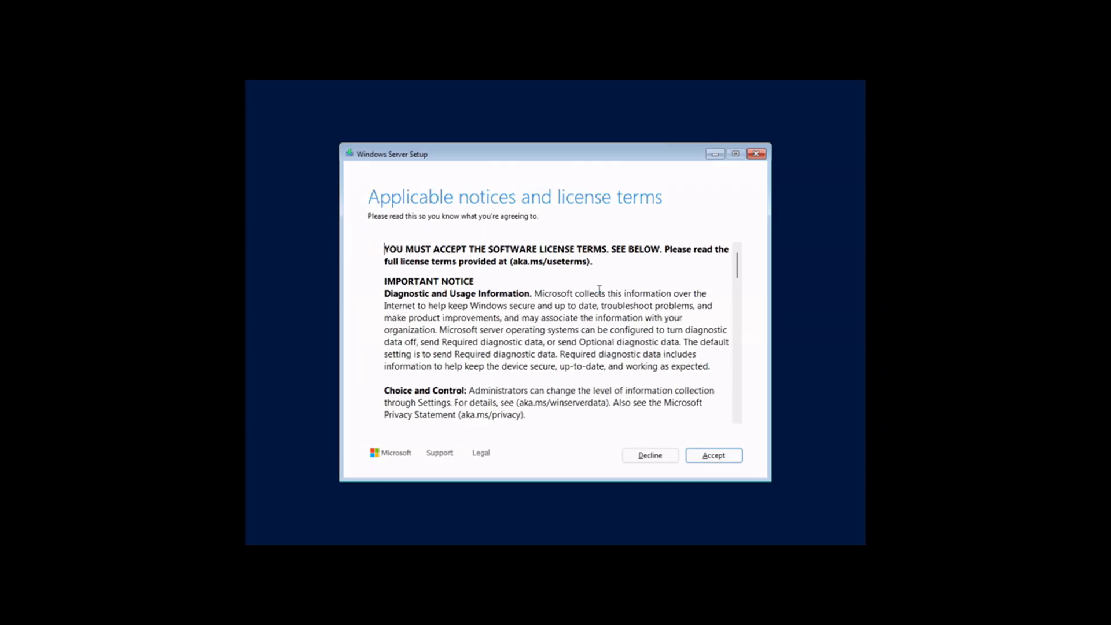
Step: Read through and accept the license terms, and start installing Windows Server on the unallocated space of Disk 0
scroll(736, 337, "down", 10)
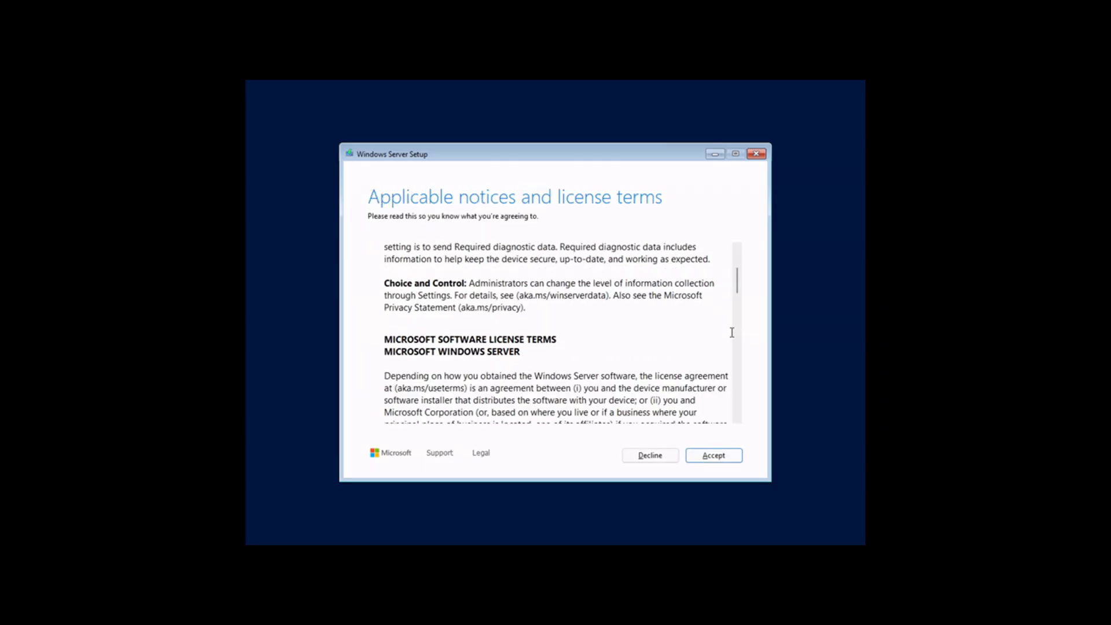
scroll(738, 324, "down", 5)
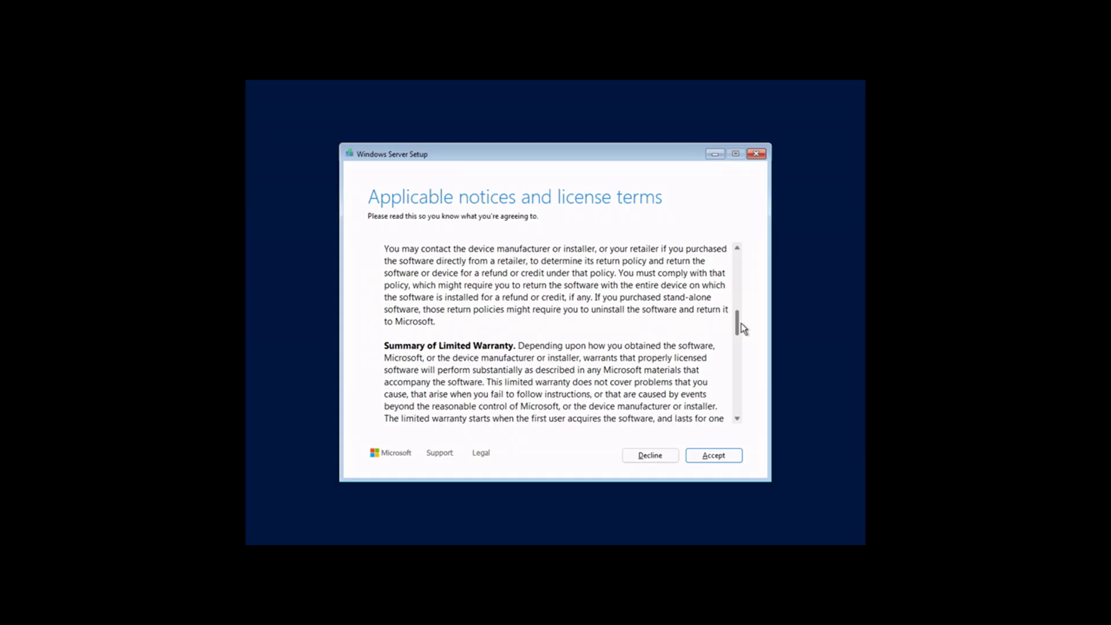
scroll(740, 362, "down", 5)
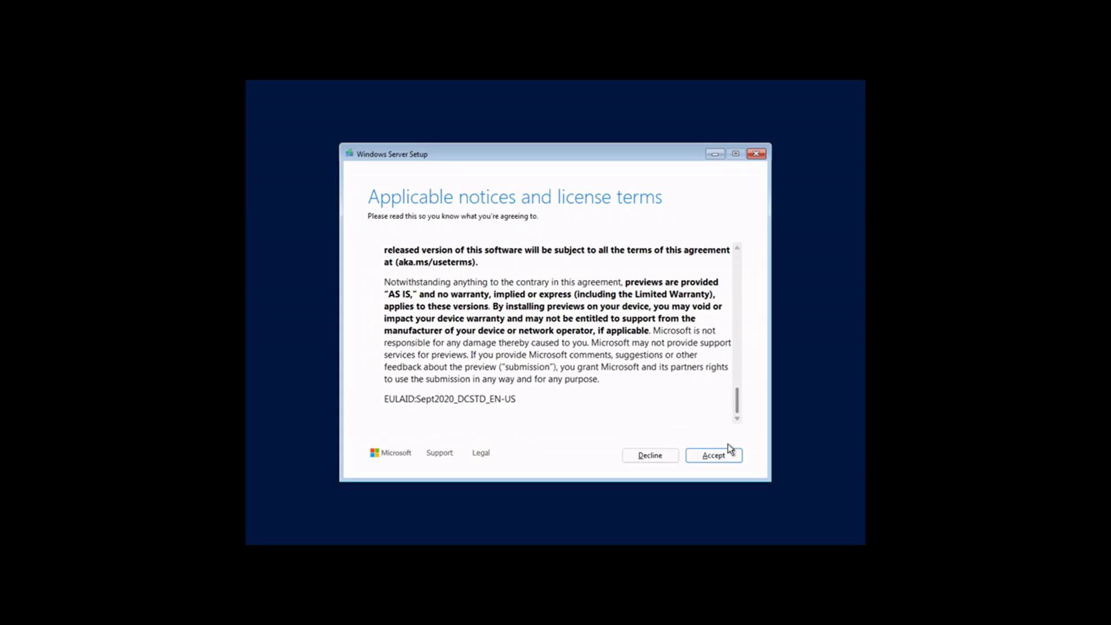
left_click(718, 456)
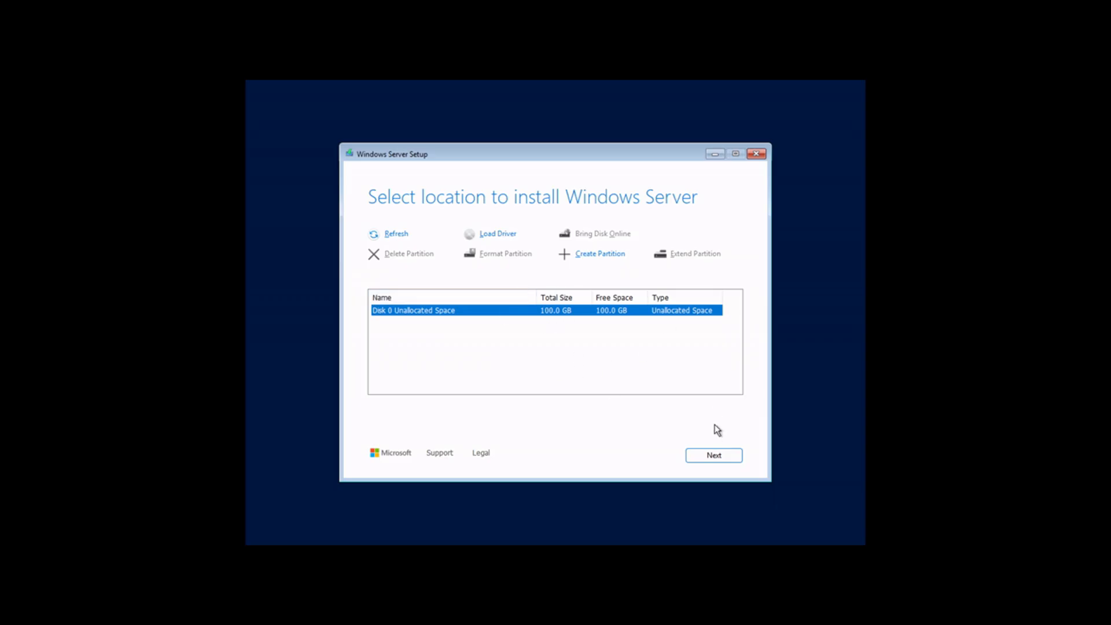
left_click(706, 458)
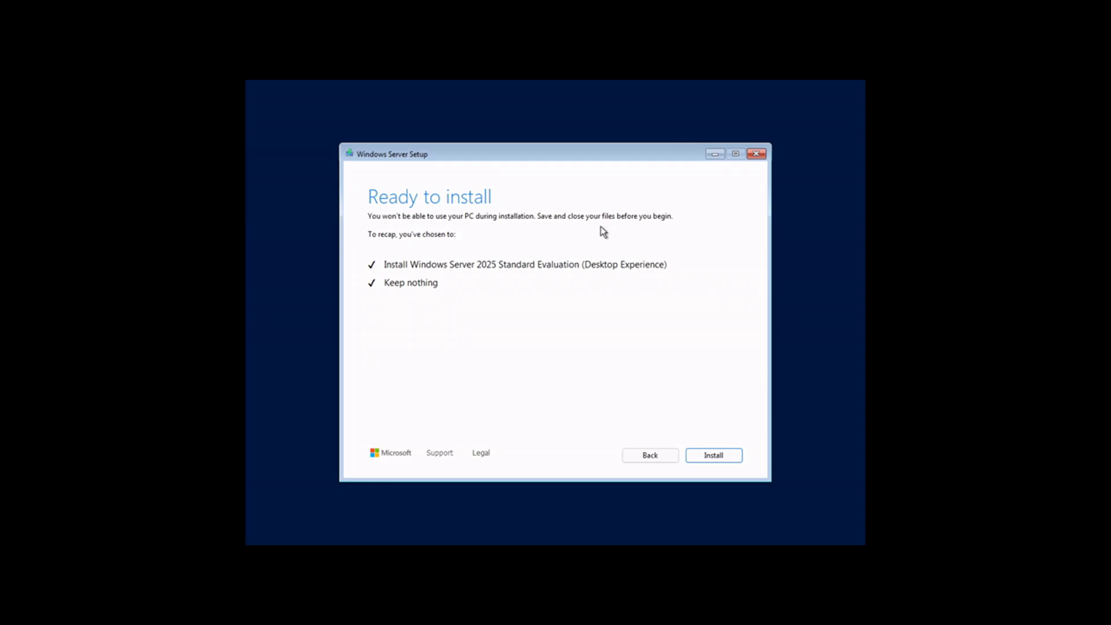
left_click(714, 456)
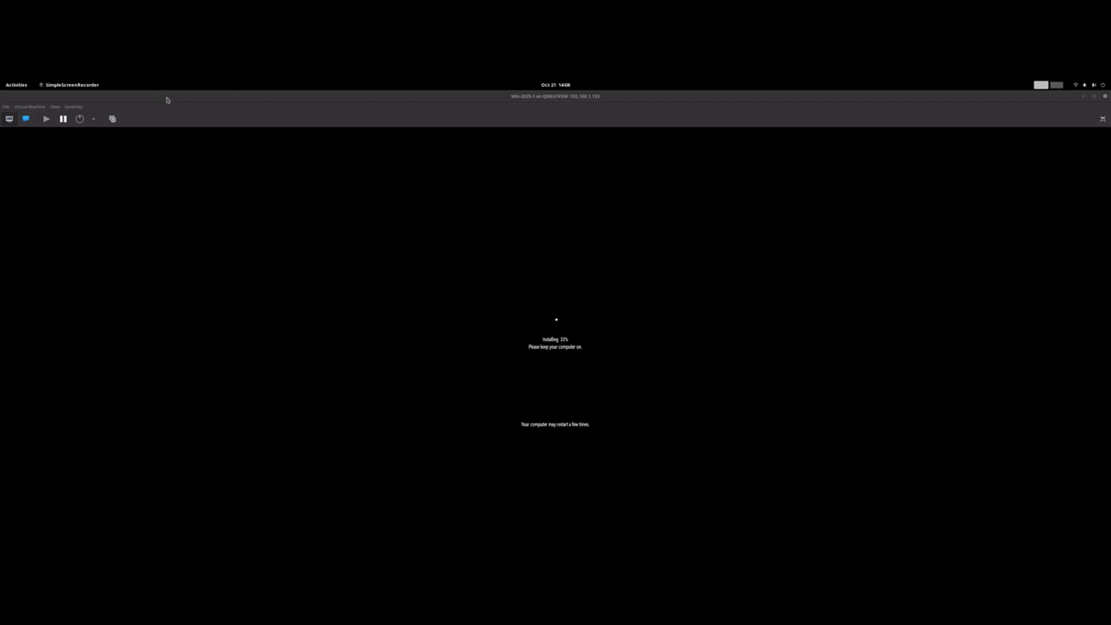
Step: Take the Win-2025-1 console window out of its maximized size and maximize it again
left_click_drag(165, 96, 393, 140)
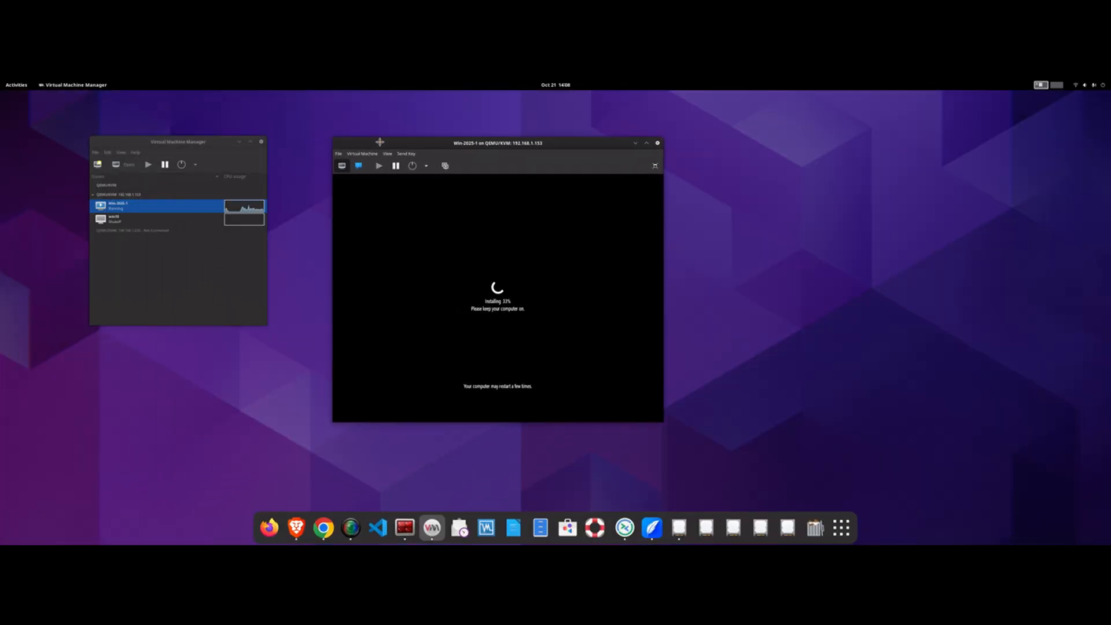
double_click(381, 144)
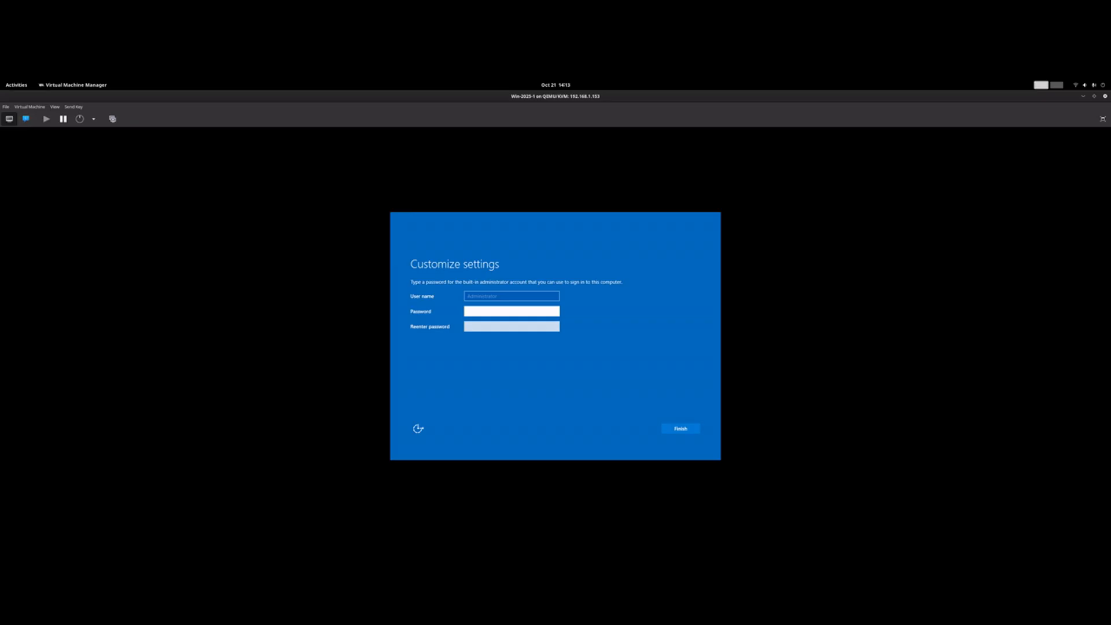
Step: Enter and confirm a password for the built-in Administrator account and finish customizing the settings
type("********")
key("Tab")
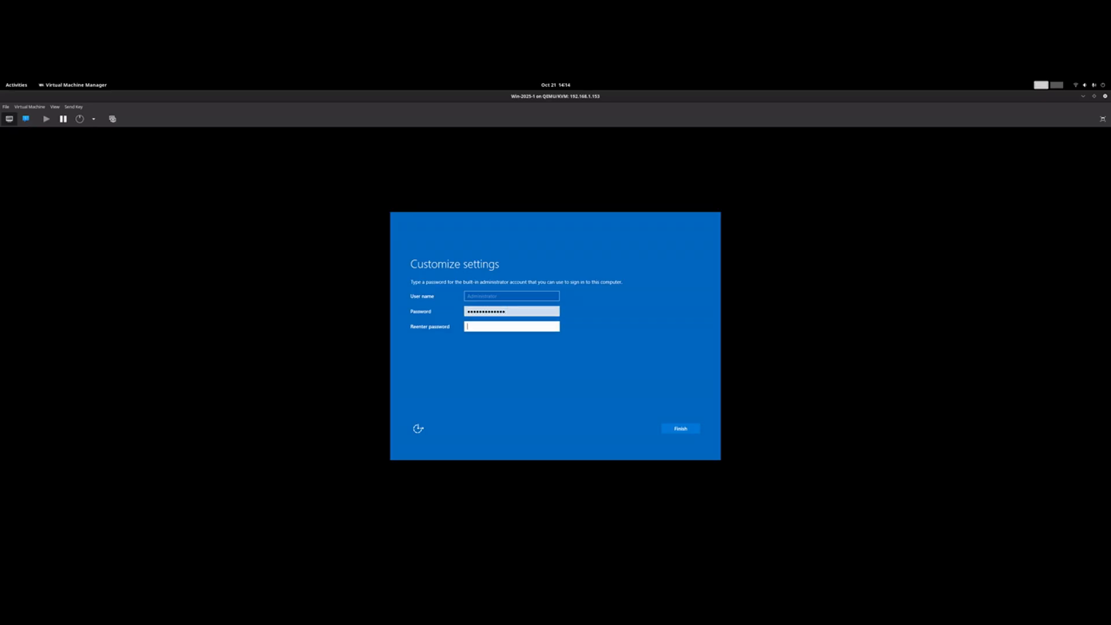
type("****")
left_click(680, 425)
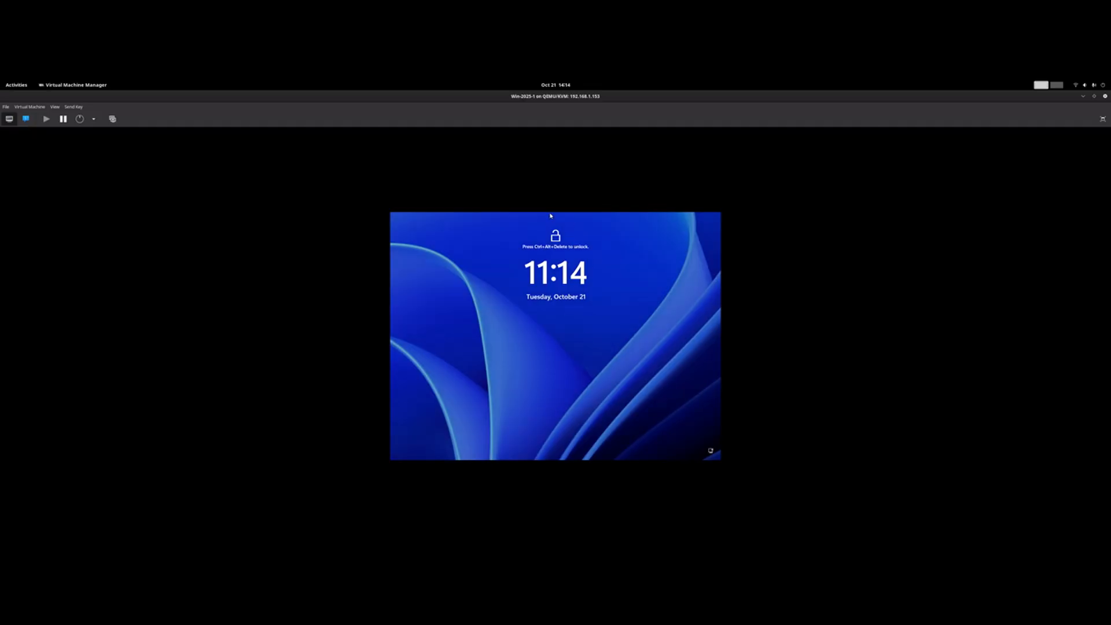
Step: Send Ctrl+Alt+Delete to the virtual machine and sign in to the Administrator account with its password
left_click(72, 108)
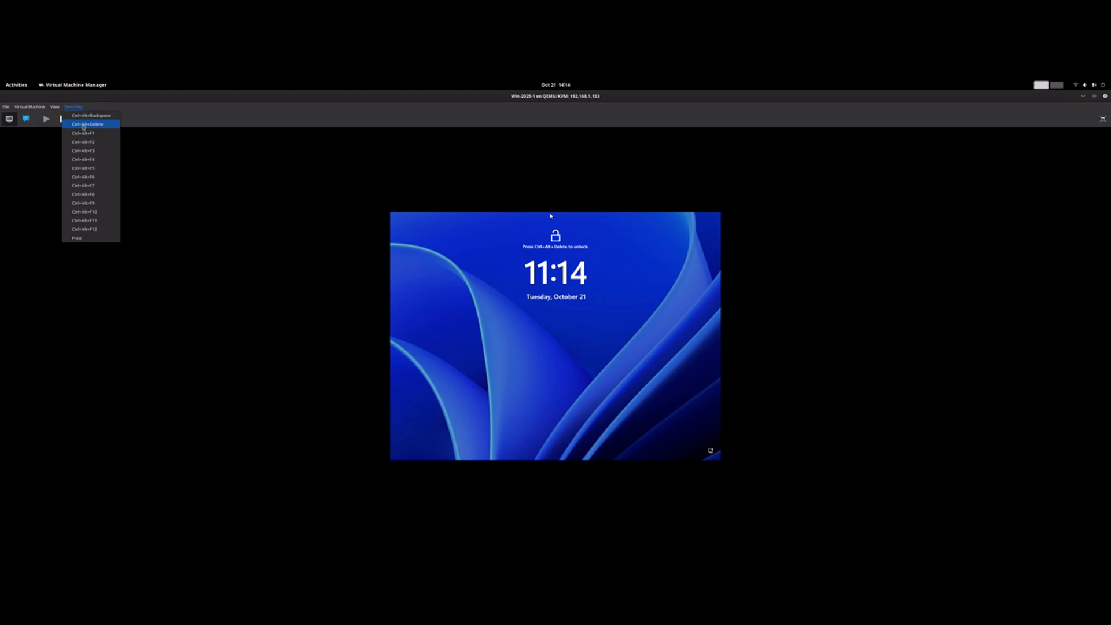
left_click(83, 124)
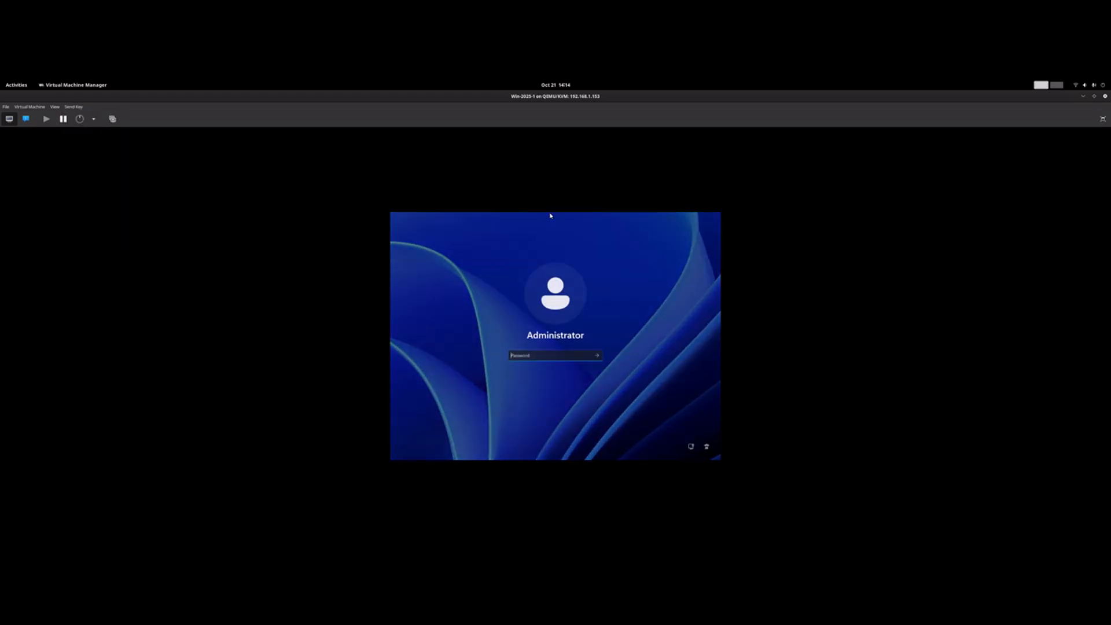
type("••")
left_click(598, 356)
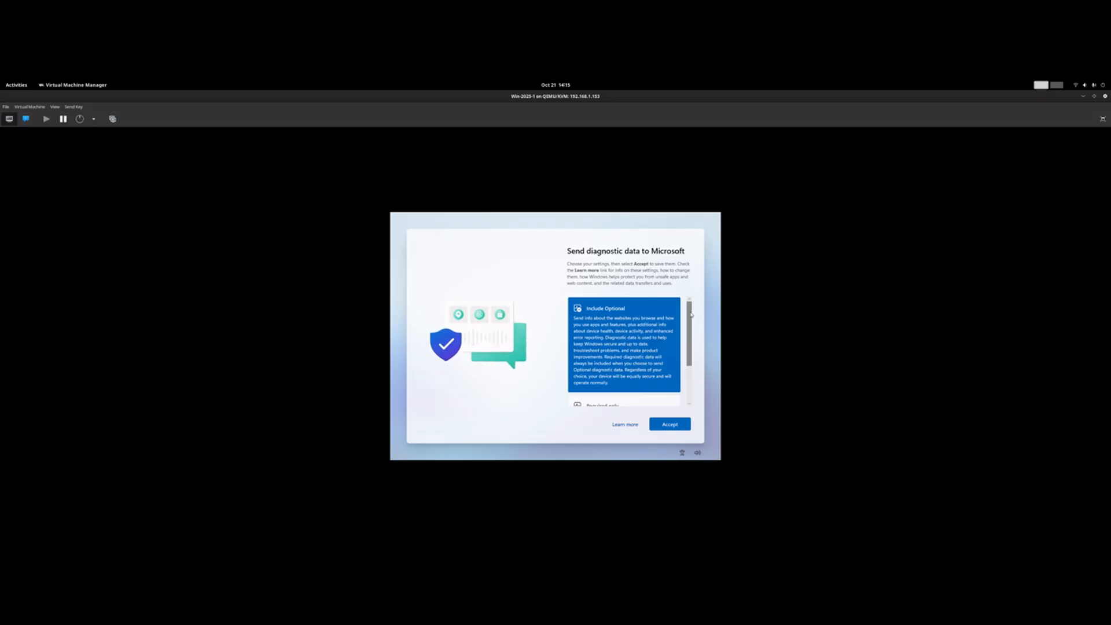
Step: Compare the diagnostic data options, read through the additional information about these settings, and return to the choice
scroll(693, 375, "down", 2)
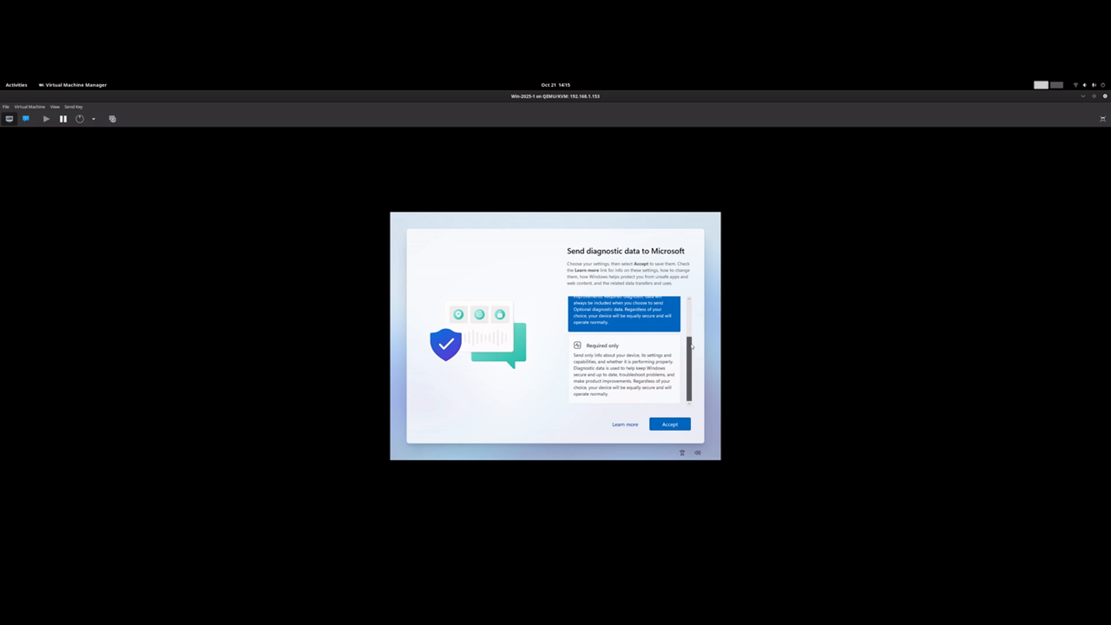
scroll(688, 348, "up", 3)
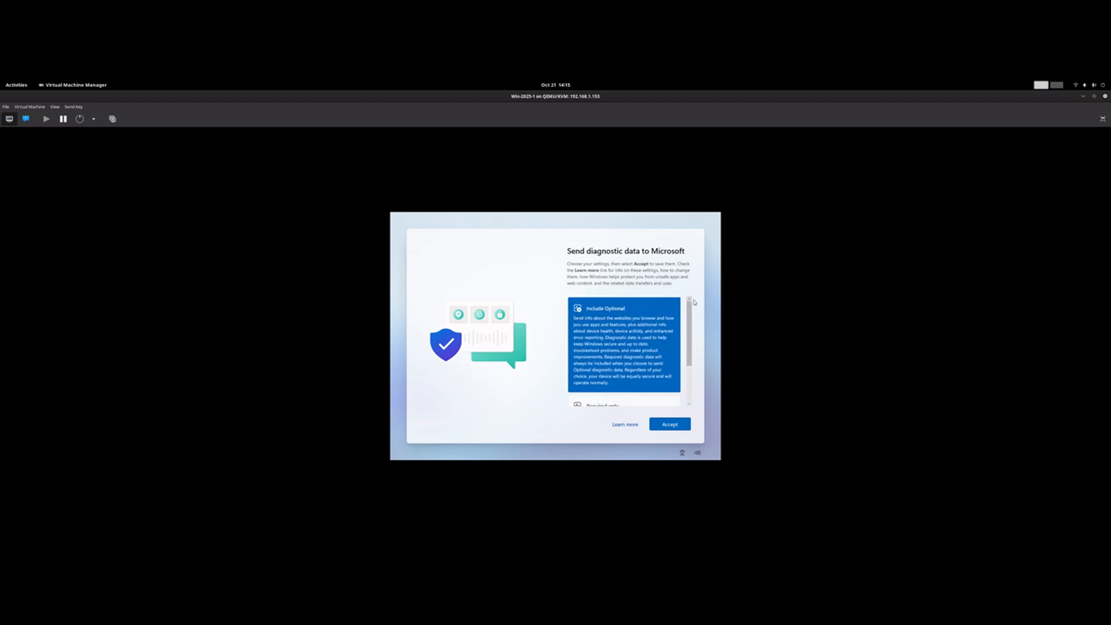
left_click(625, 424)
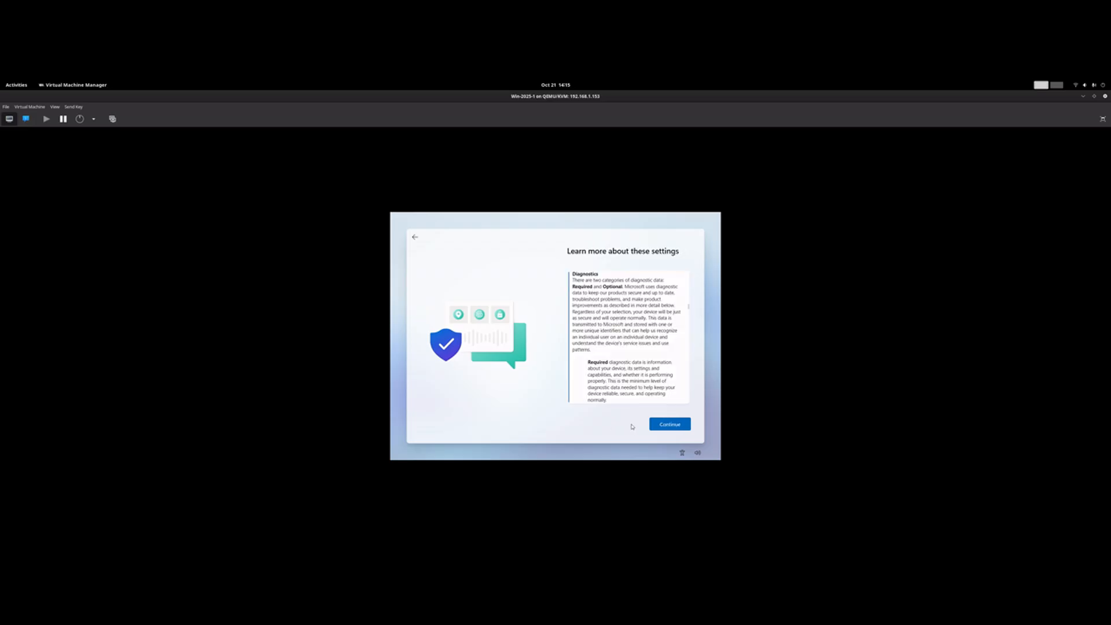
scroll(646, 304, "down", 5)
scroll(647, 304, "down", 3)
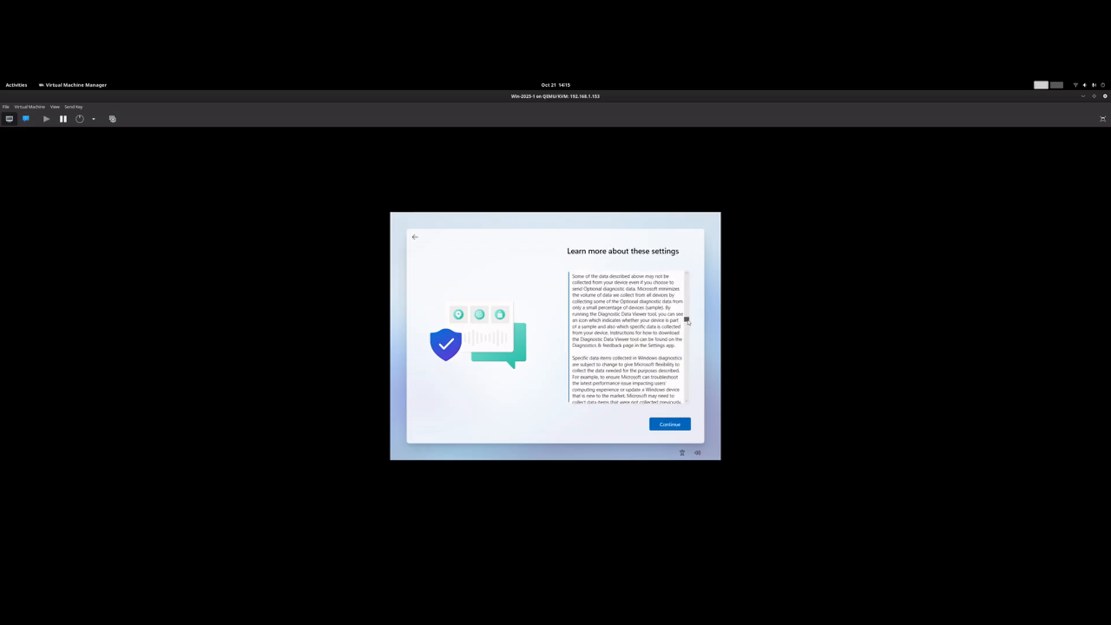
left_click_drag(686, 317, 696, 415)
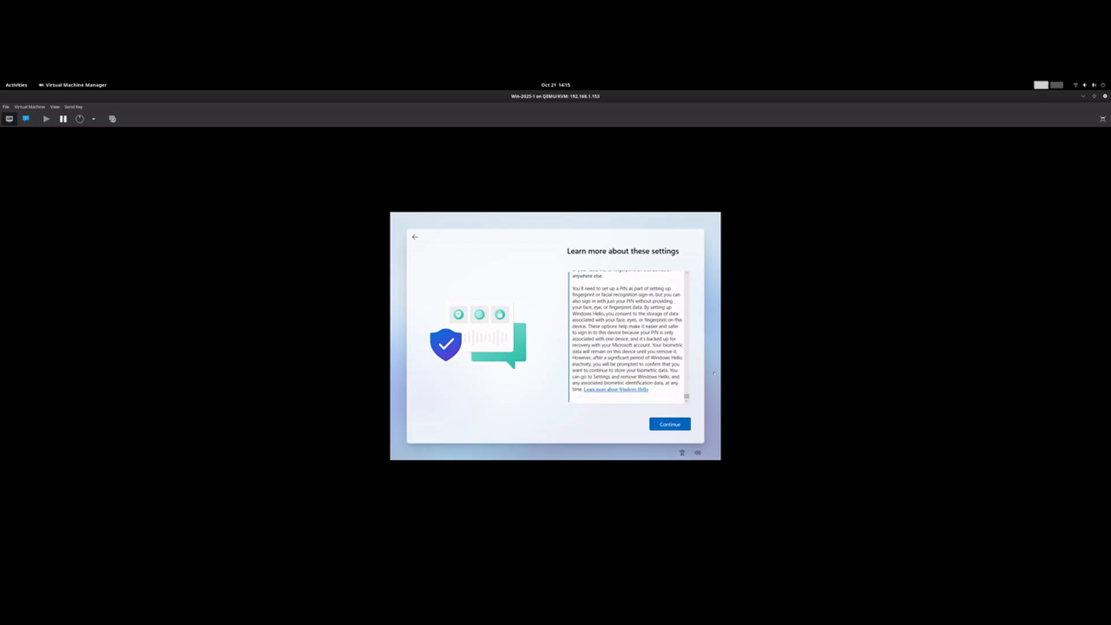
scroll(674, 325, "up", 6)
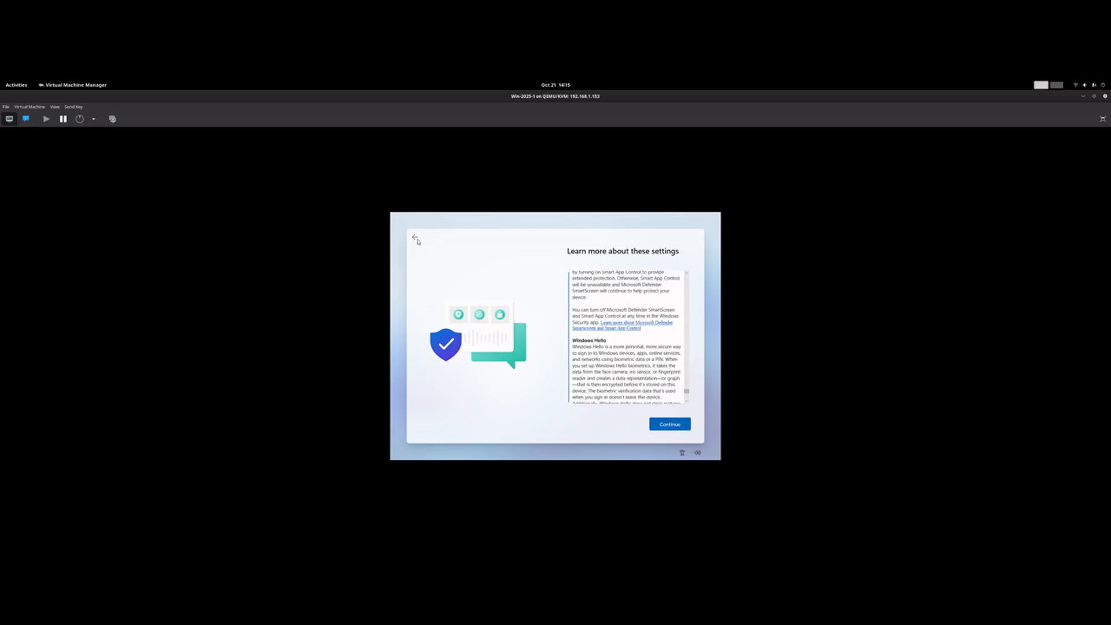
left_click(416, 238)
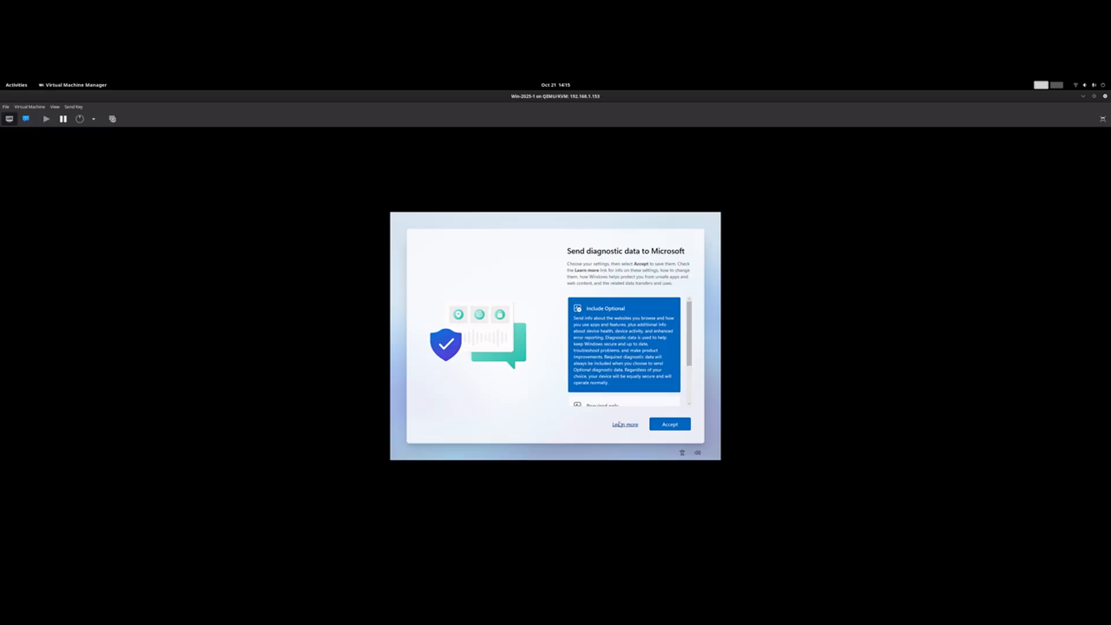
Step: Choose to send Required only diagnostic data to Microsoft and accept the setting
left_click_drag(689, 356, 687, 392)
left_click(664, 388)
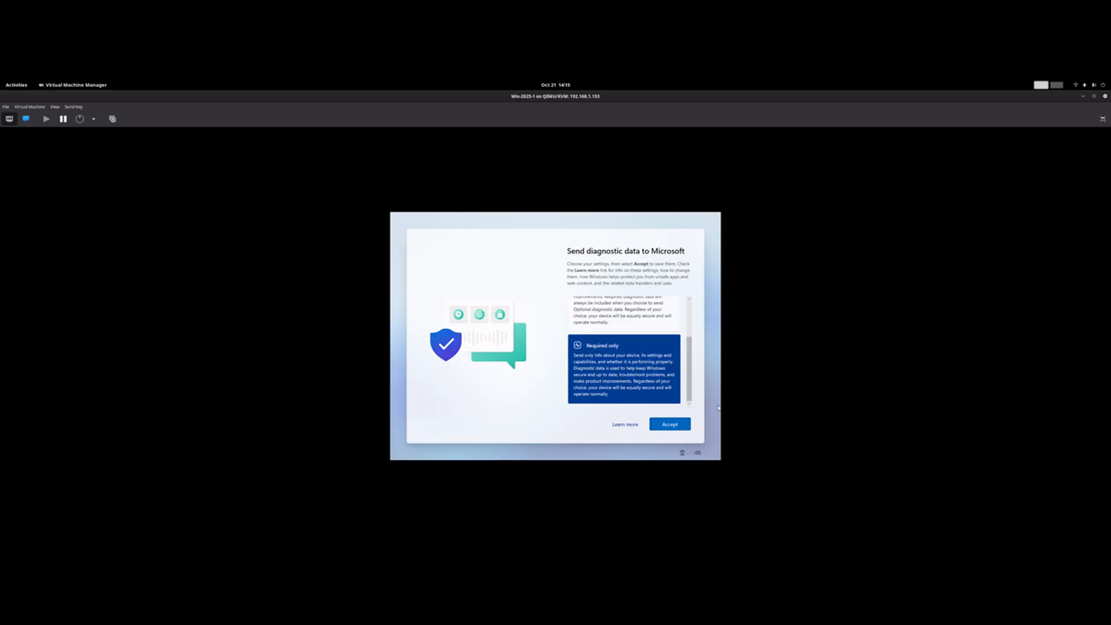
left_click(671, 425)
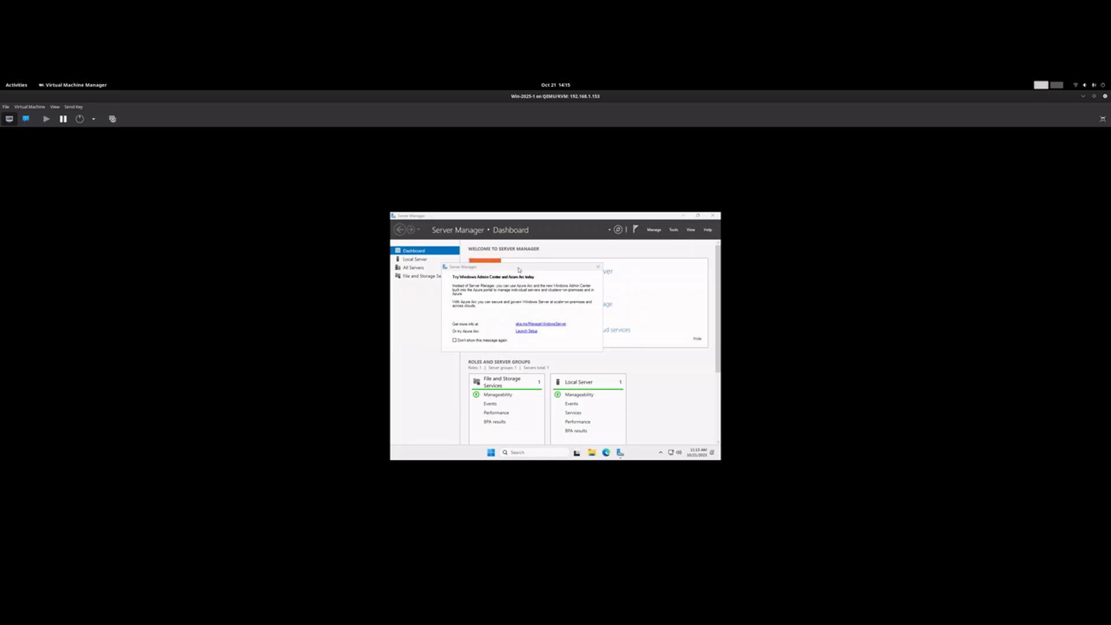
Step: Dismiss the Windows Admin Center and Azure Arc notice and look over the Server Manager dashboard
left_click(599, 268)
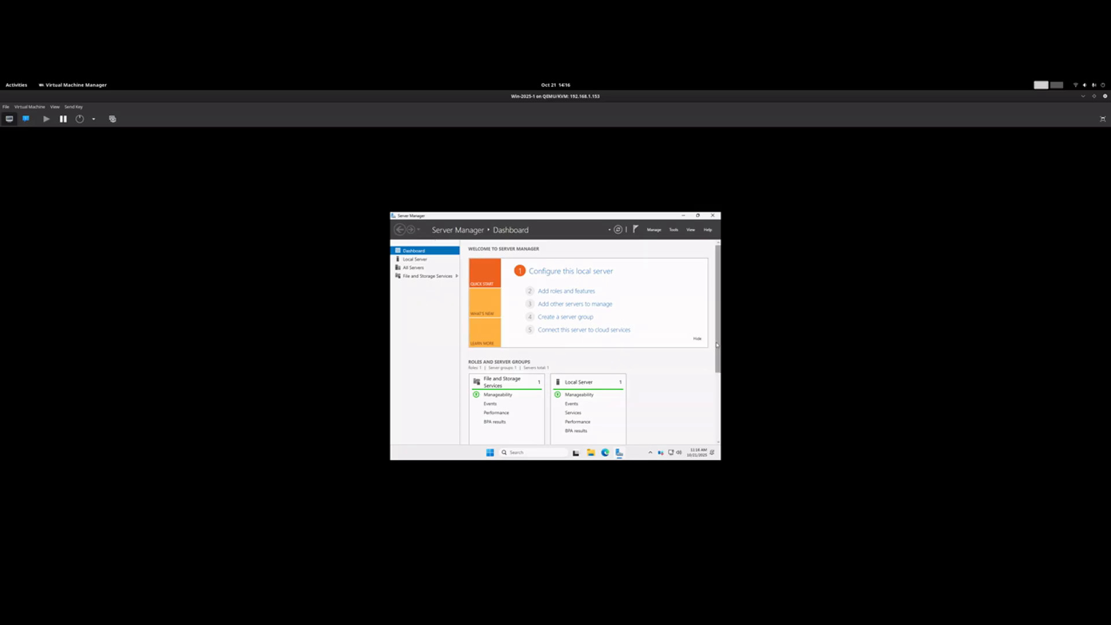
scroll(610, 379, "down", 3)
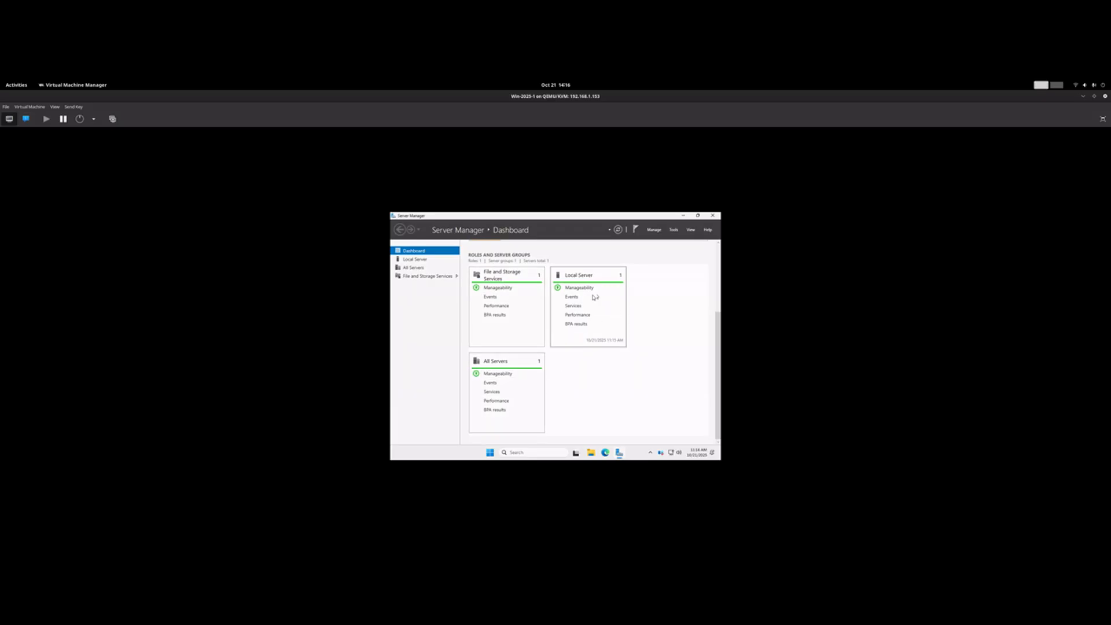
scroll(630, 312, "up", 3)
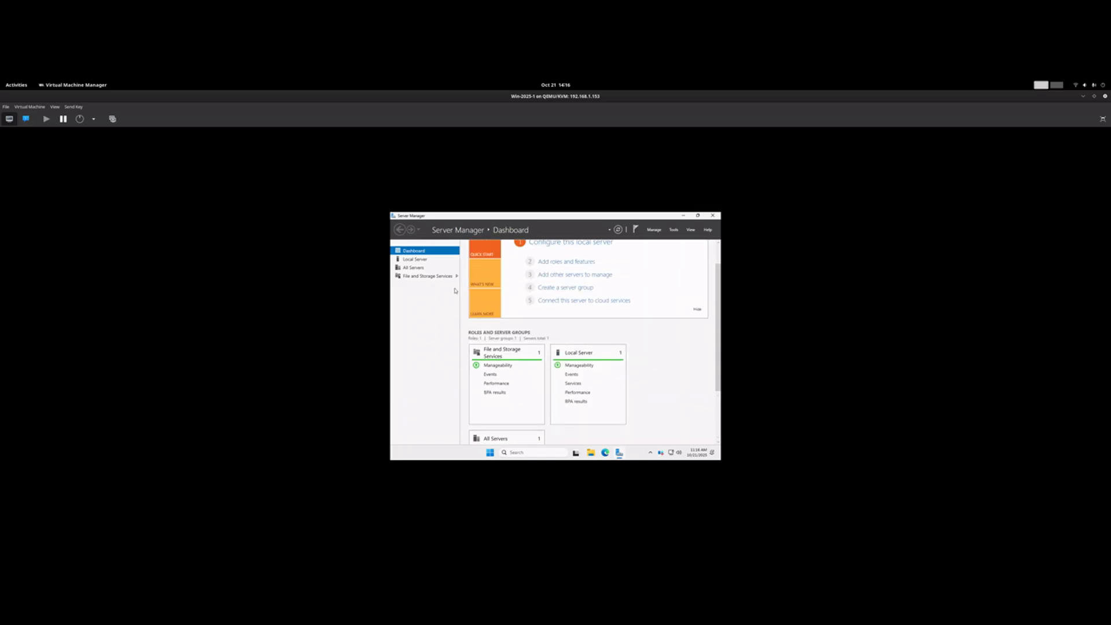
Step: Review the Local Server, All Servers, and File and Storage Services pages, and close Server Manager
left_click(421, 262)
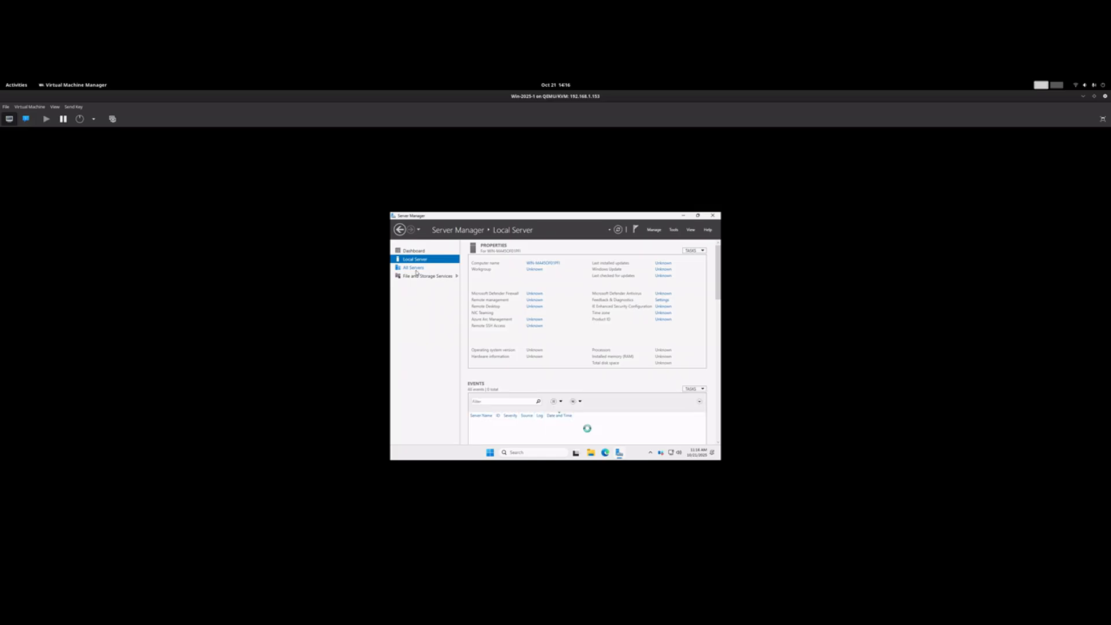
left_click(414, 268)
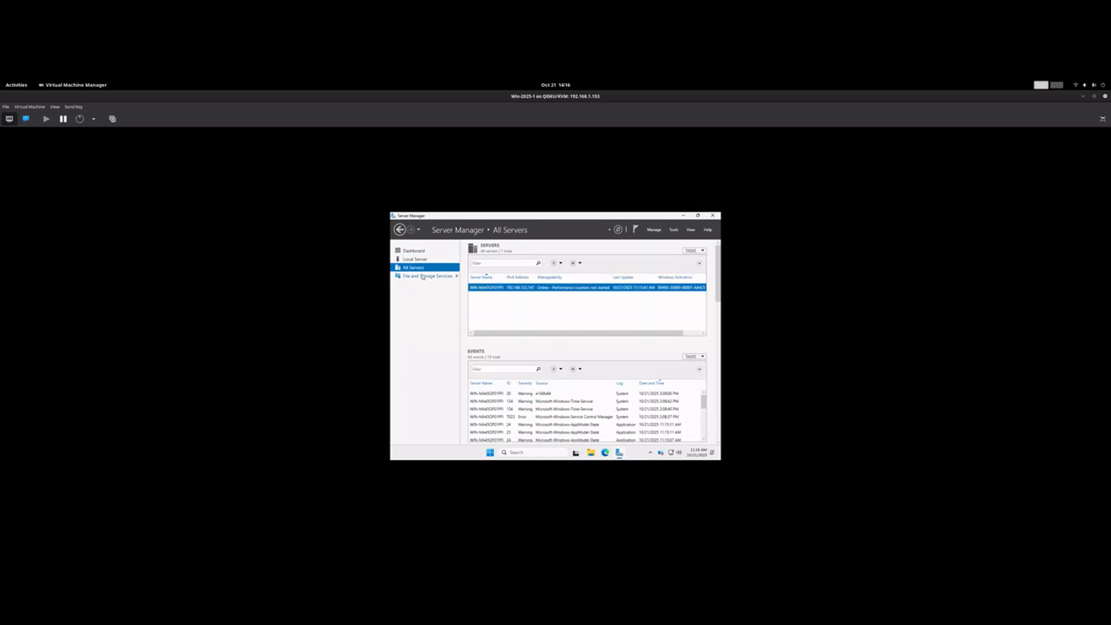
left_click(431, 275)
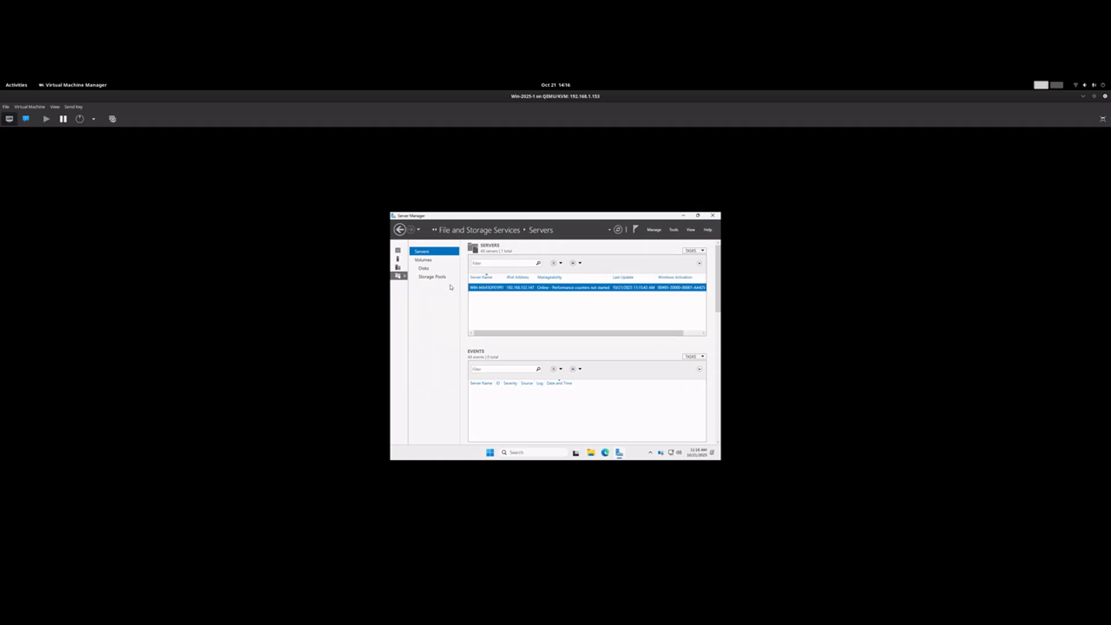
left_click_drag(510, 332, 572, 334)
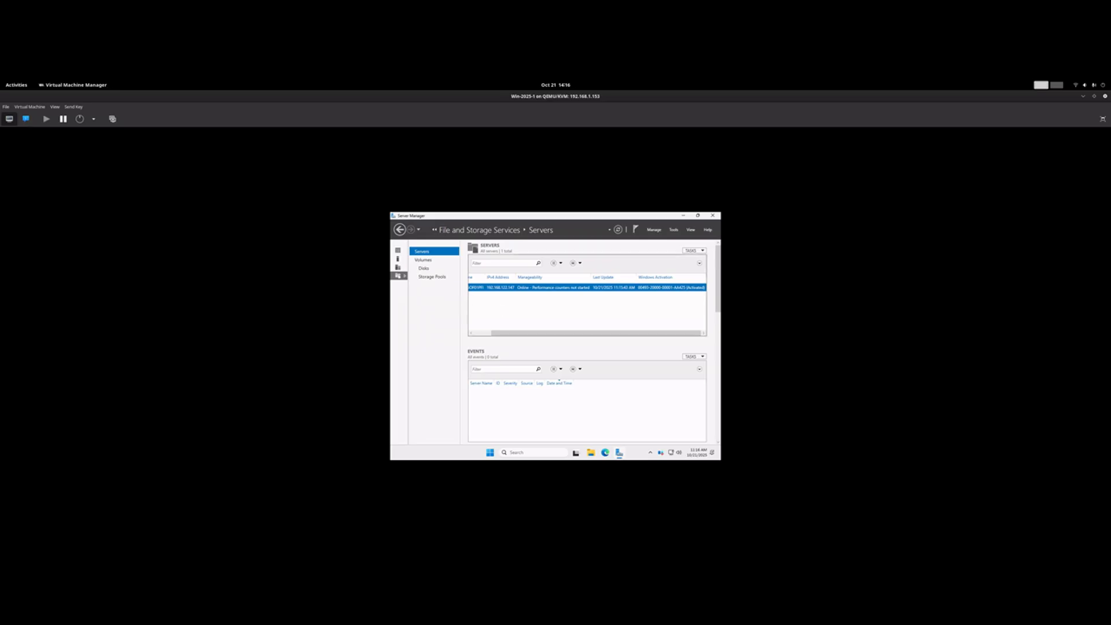
left_click_drag(514, 335, 495, 336)
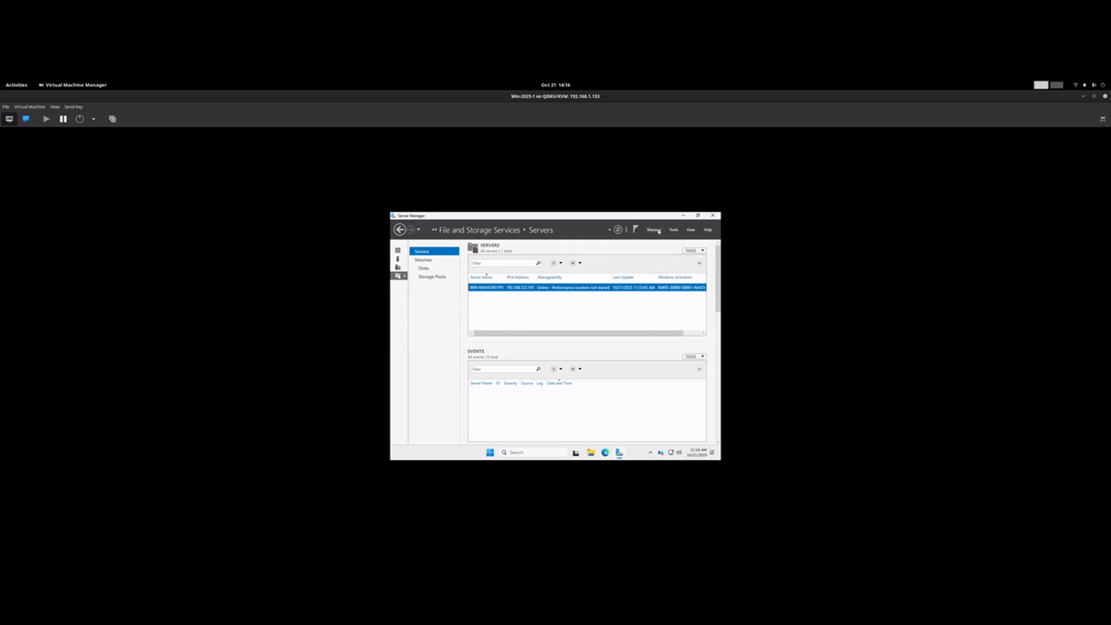
left_click(710, 217)
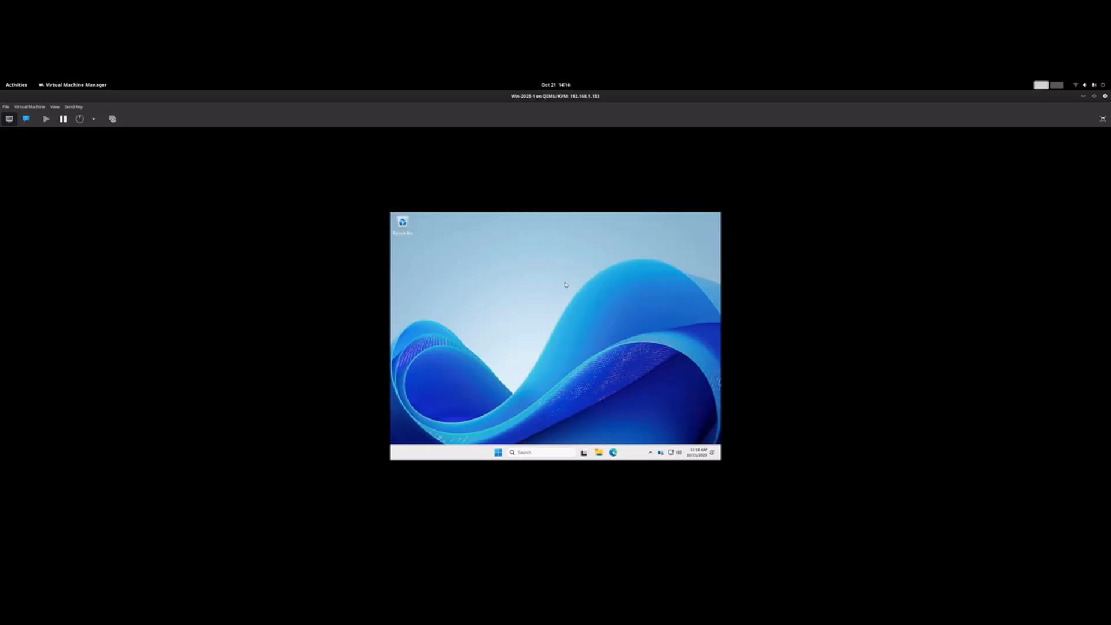